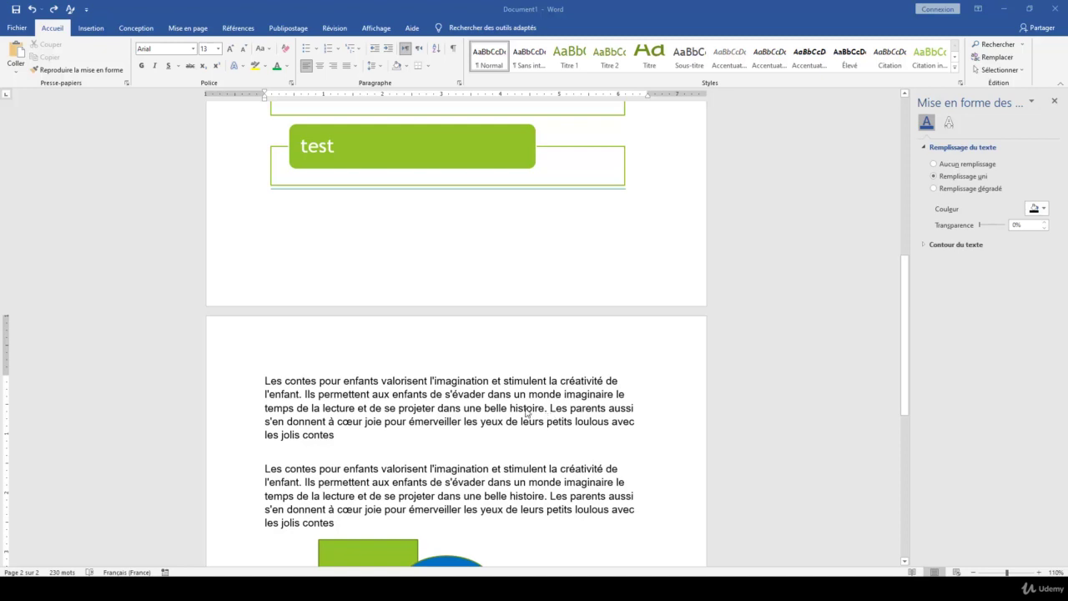
- Start saving a copy of the document and choose the Desktop as its destination folder
scroll(589, 369, "up", 5)
scroll(587, 370, "up", 5)
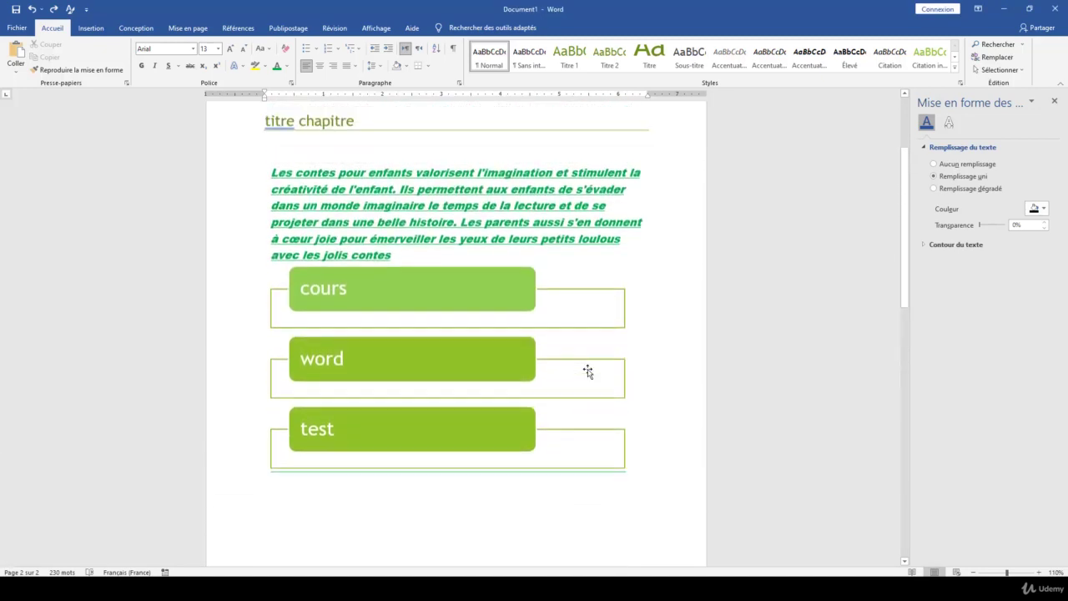
scroll(579, 376, "down", 8)
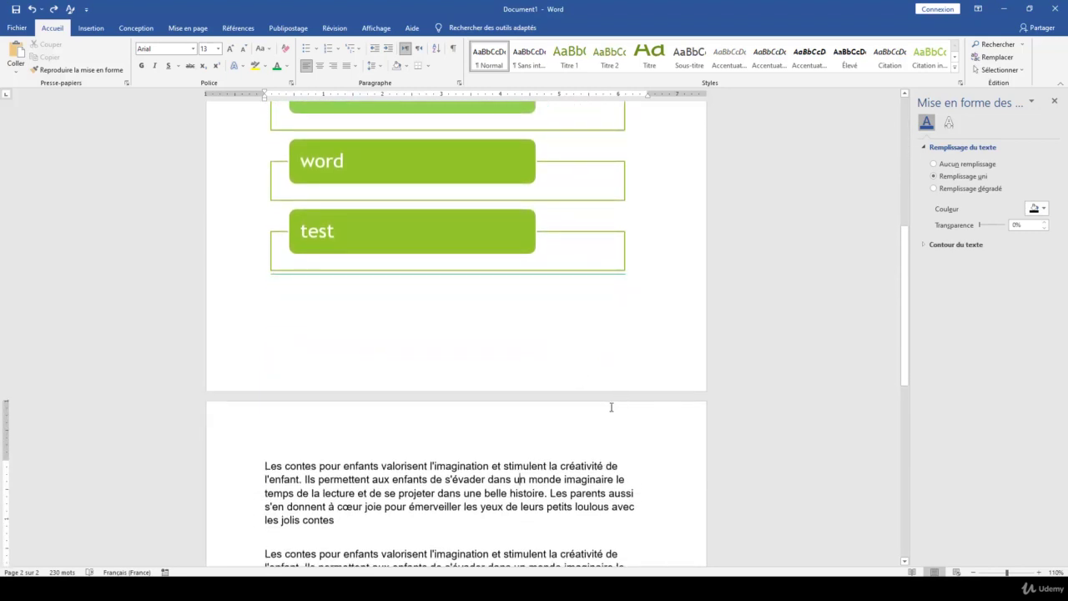
left_click(17, 27)
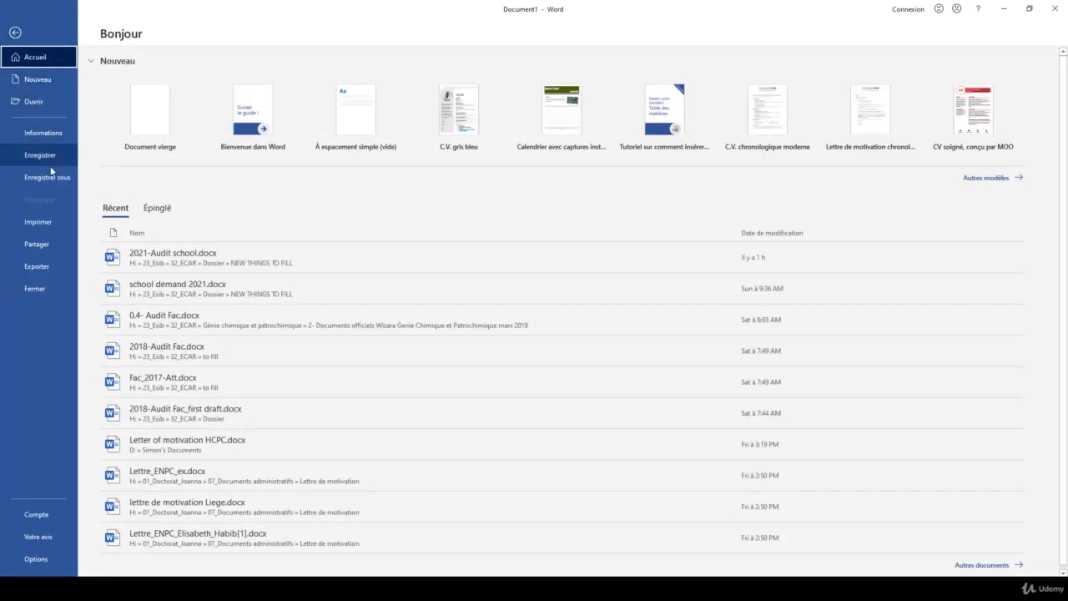
left_click(47, 177)
left_click(162, 194)
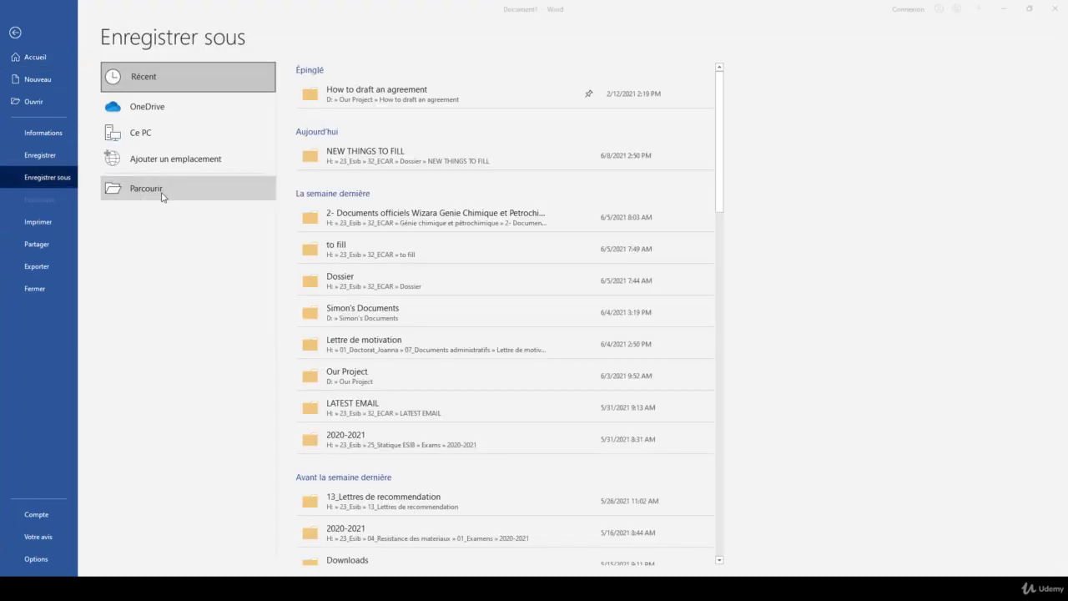
left_click(167, 238)
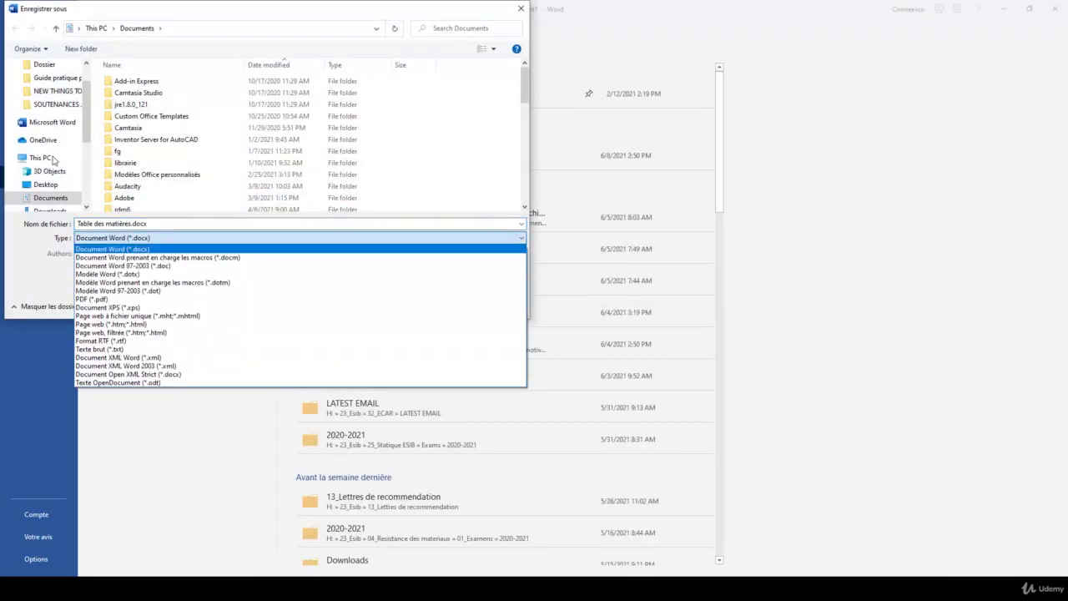
left_click(50, 184)
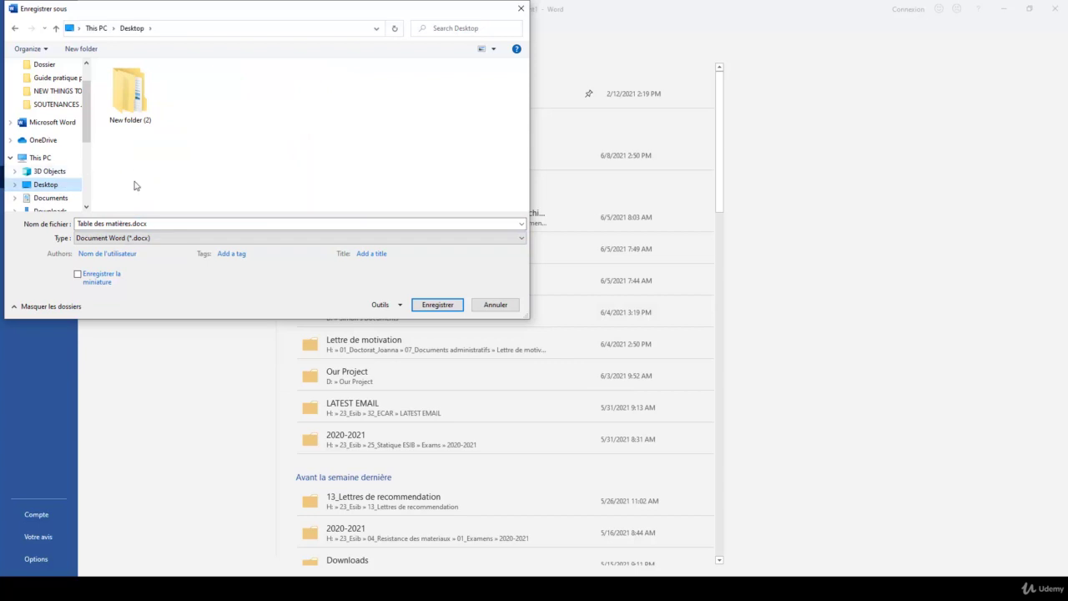
- Set the file type to PDF (*.pdf), name the file test and save it
left_click(156, 237)
left_click(152, 298)
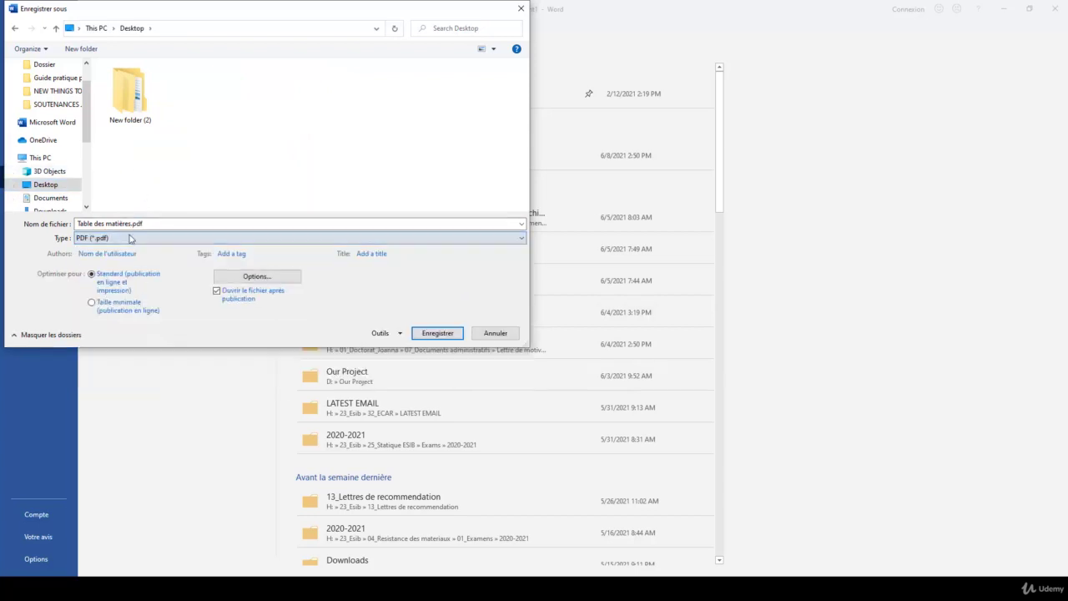
left_click_drag(131, 223, 75, 224)
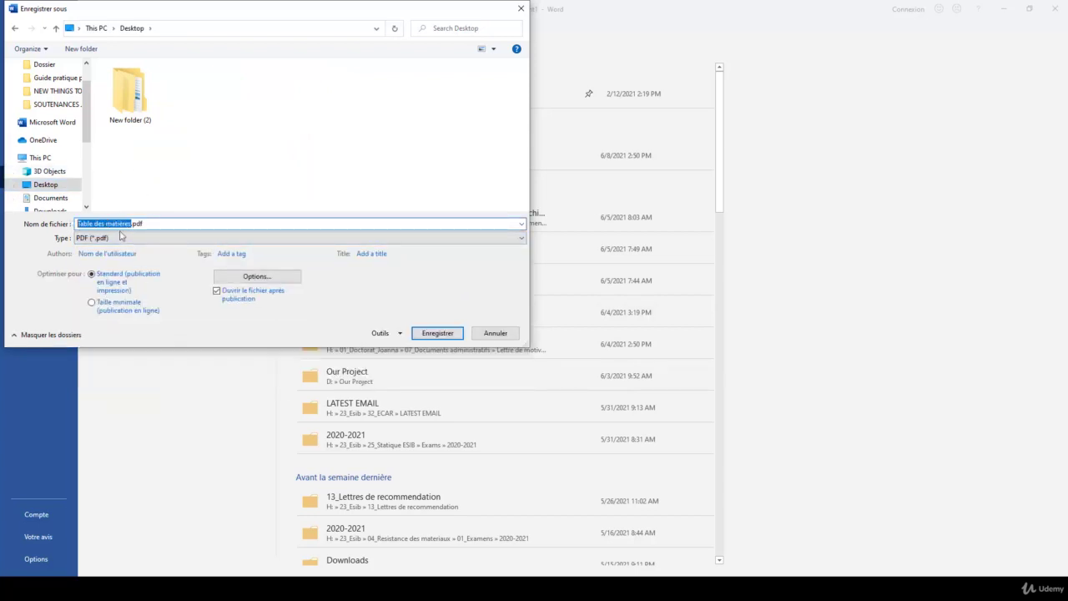
type("test")
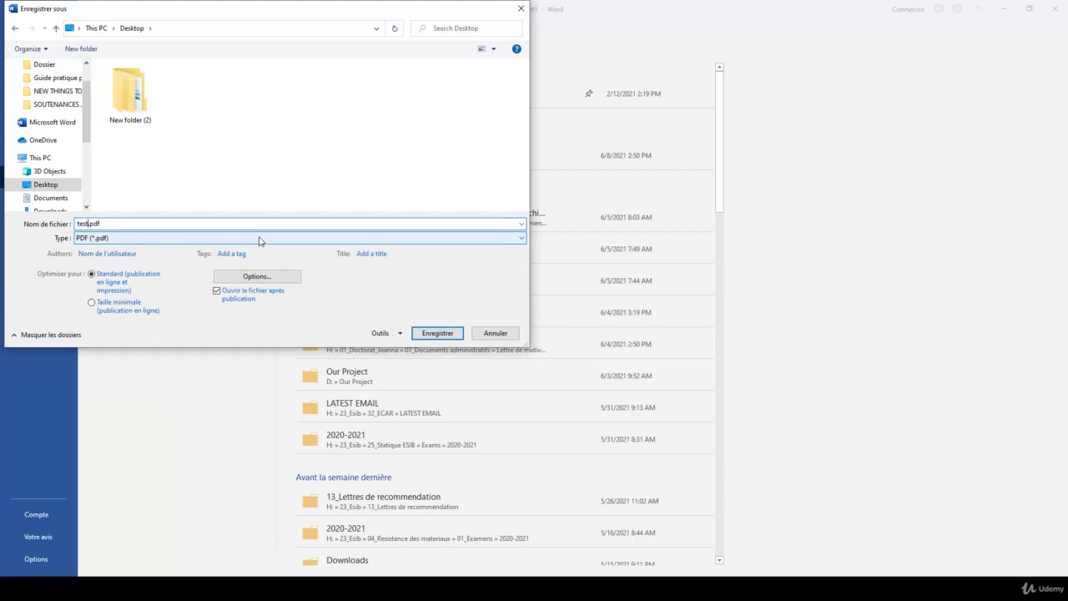
left_click(429, 333)
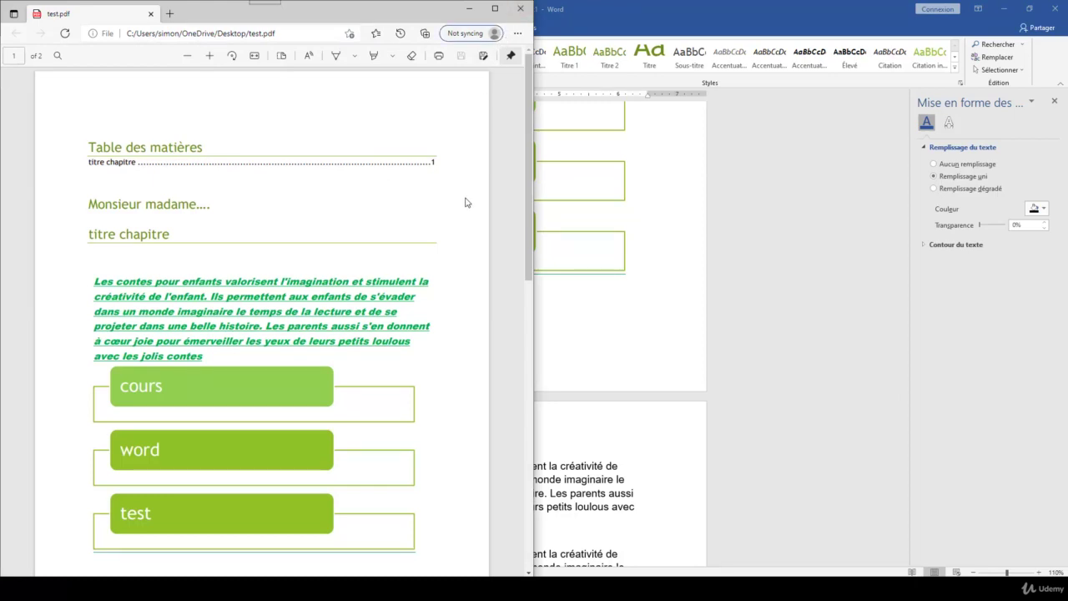
- Look through the pages of the exported test.pdf and close it
scroll(415, 232, "down", 10)
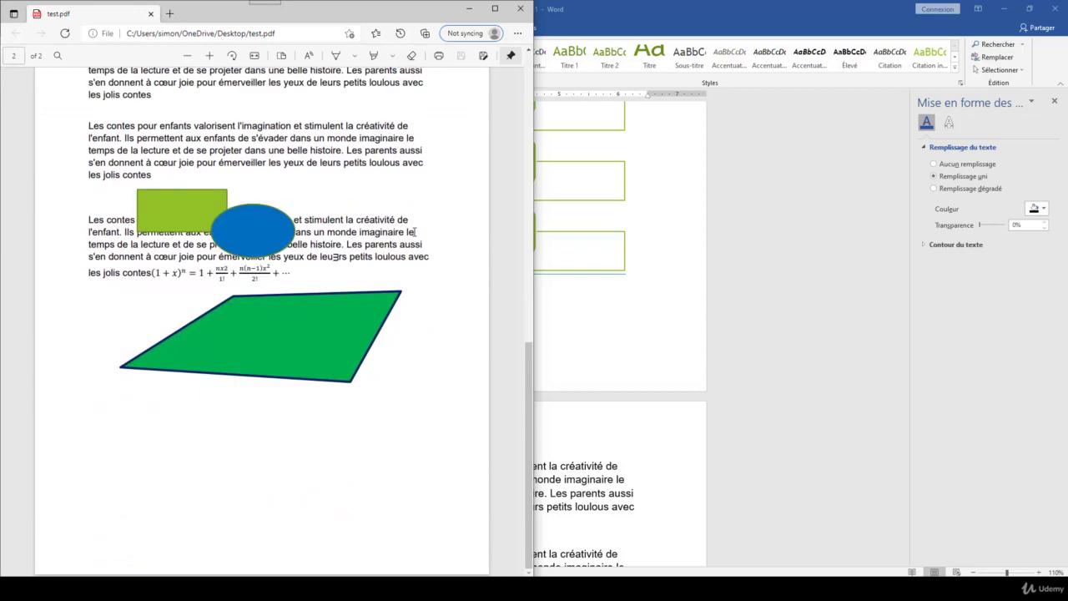
scroll(415, 232, "up", 5)
left_click(521, 9)
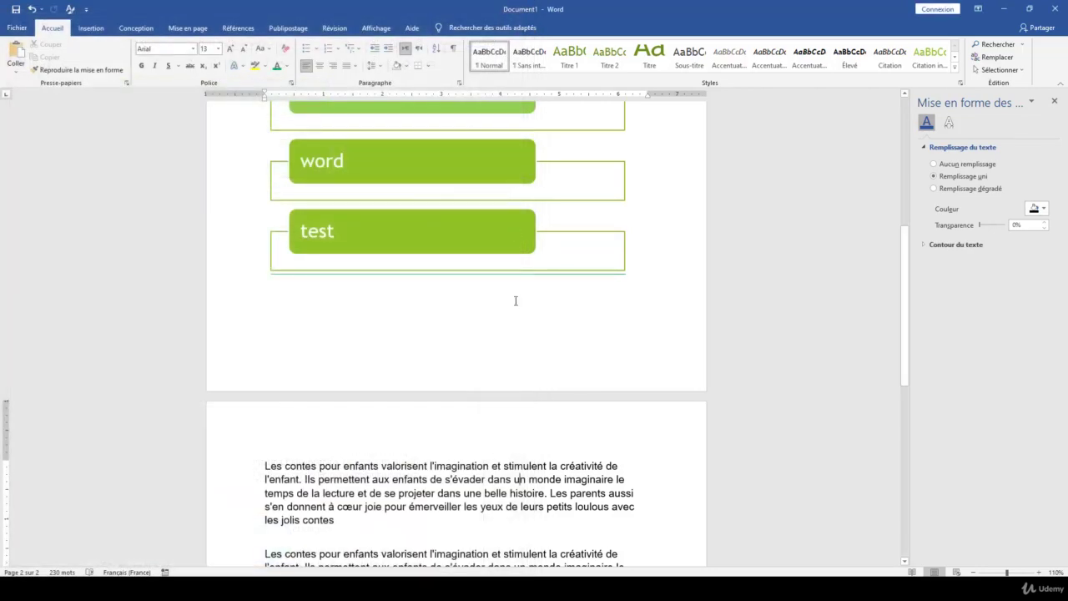
- Increase the multiple line spacing of the first paragraph on page 2 through the line spacing options
scroll(471, 456, "down", 1)
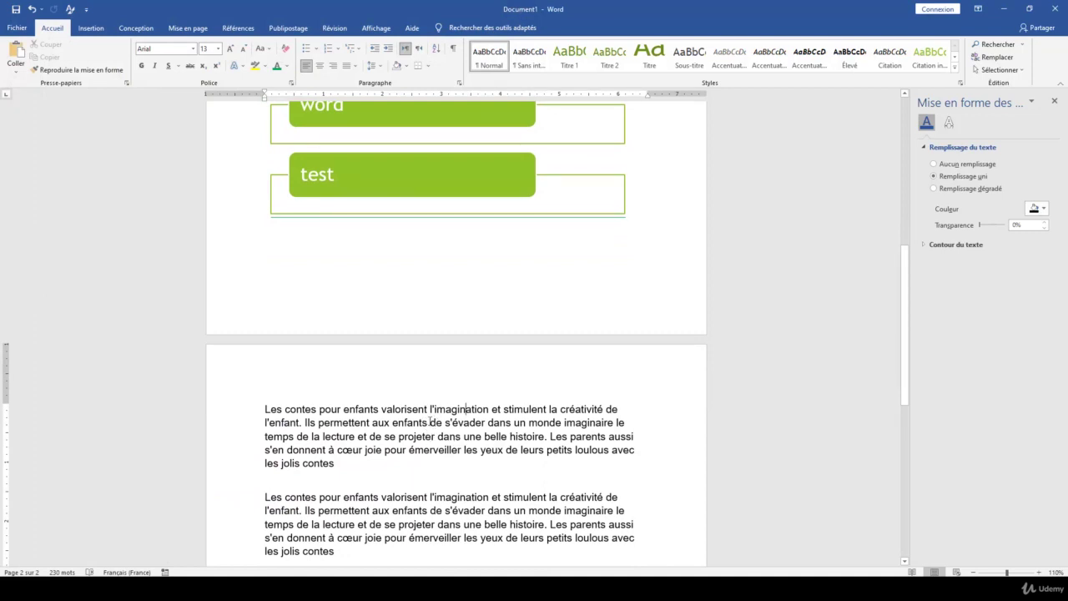
scroll(429, 417, "down", 1)
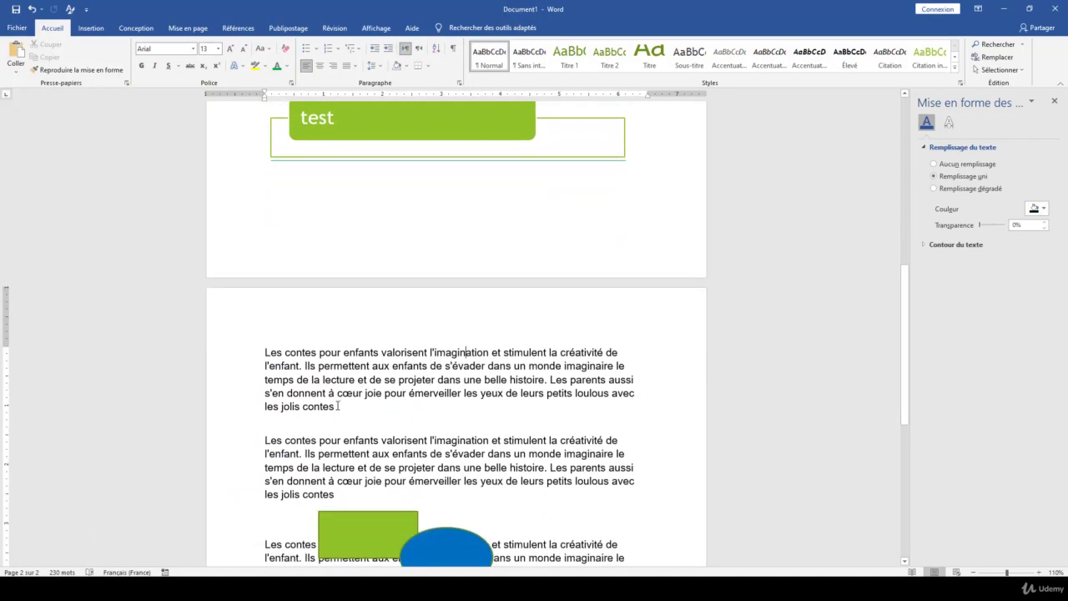
left_click_drag(335, 407, 264, 353)
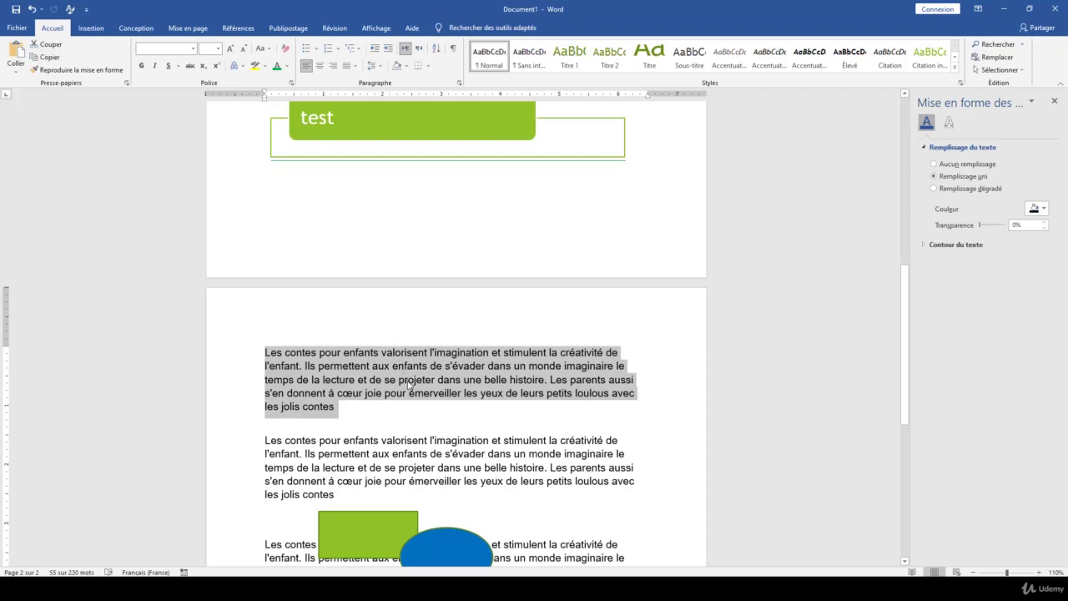
left_click(379, 70)
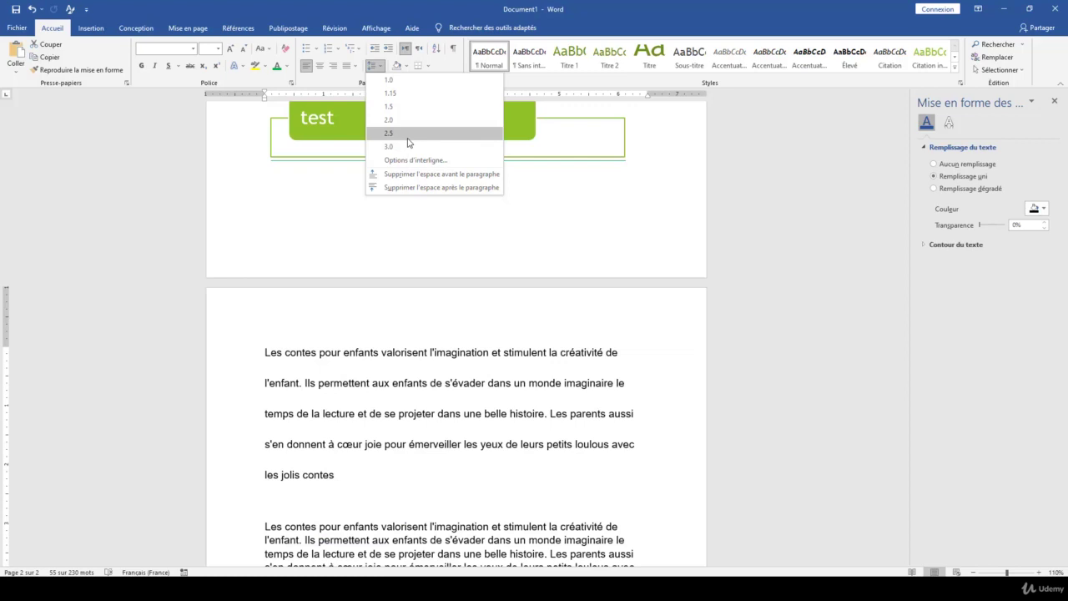
left_click(418, 161)
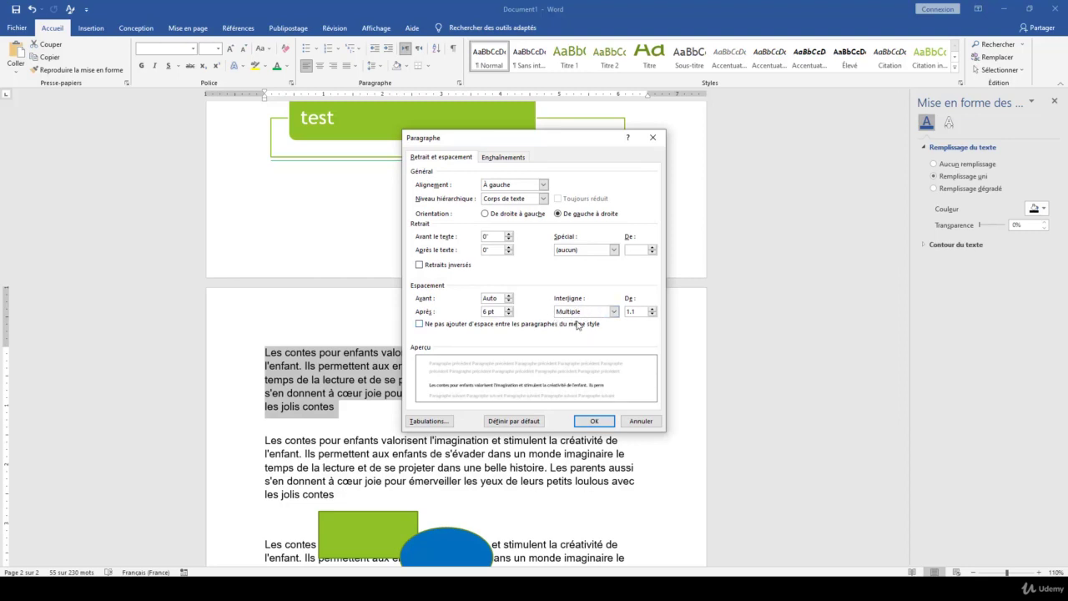
left_click(653, 309)
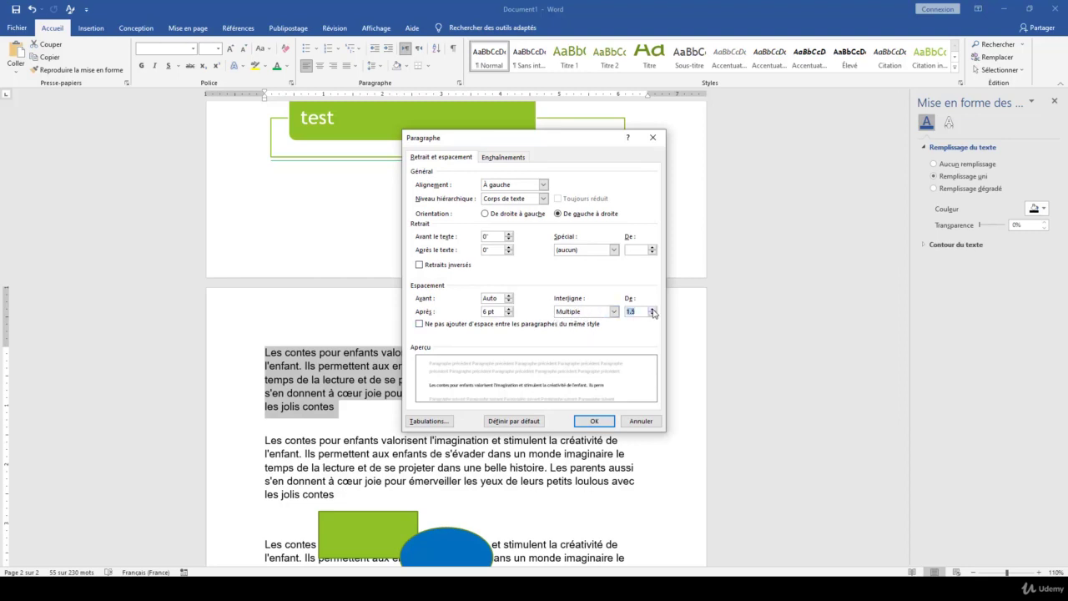
left_click(594, 420)
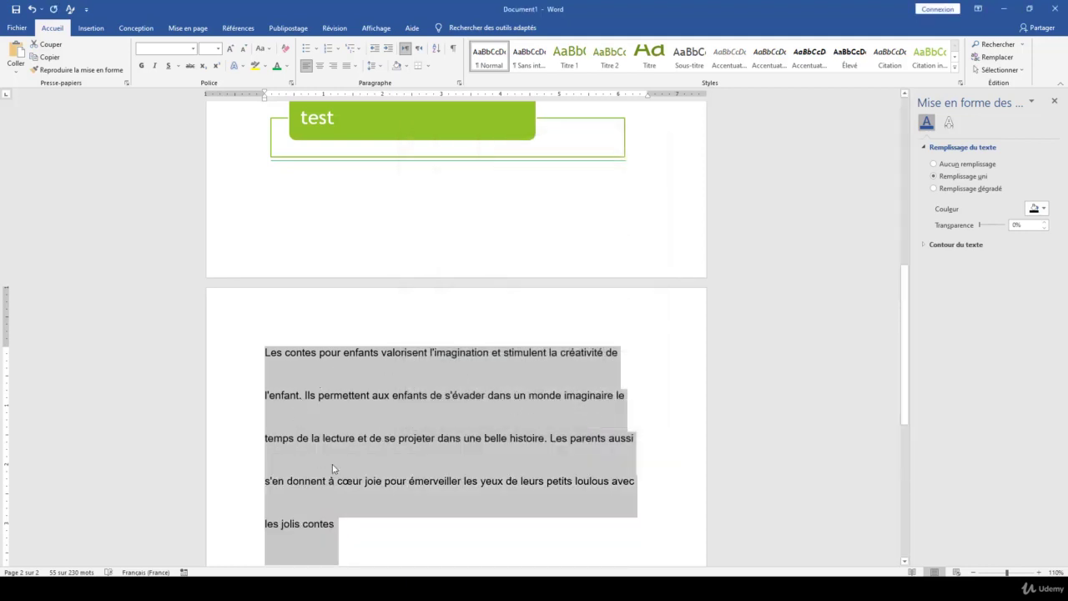
- Try 1.5 line spacing on the selected paragraph, settle on 2.0, and remove the space after the paragraph
left_click(373, 65)
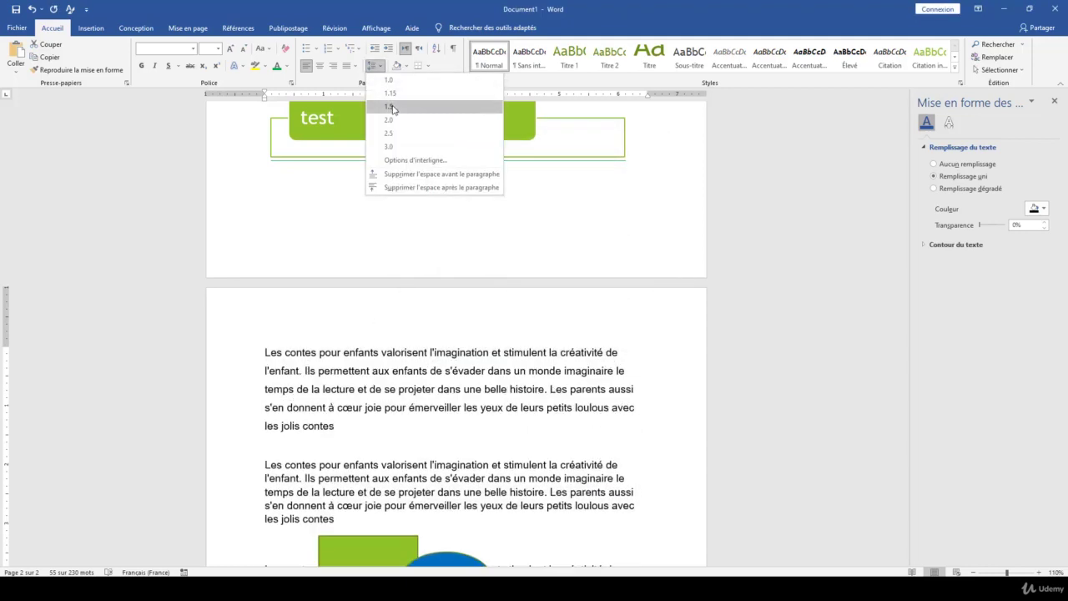
left_click(391, 107)
left_click(373, 65)
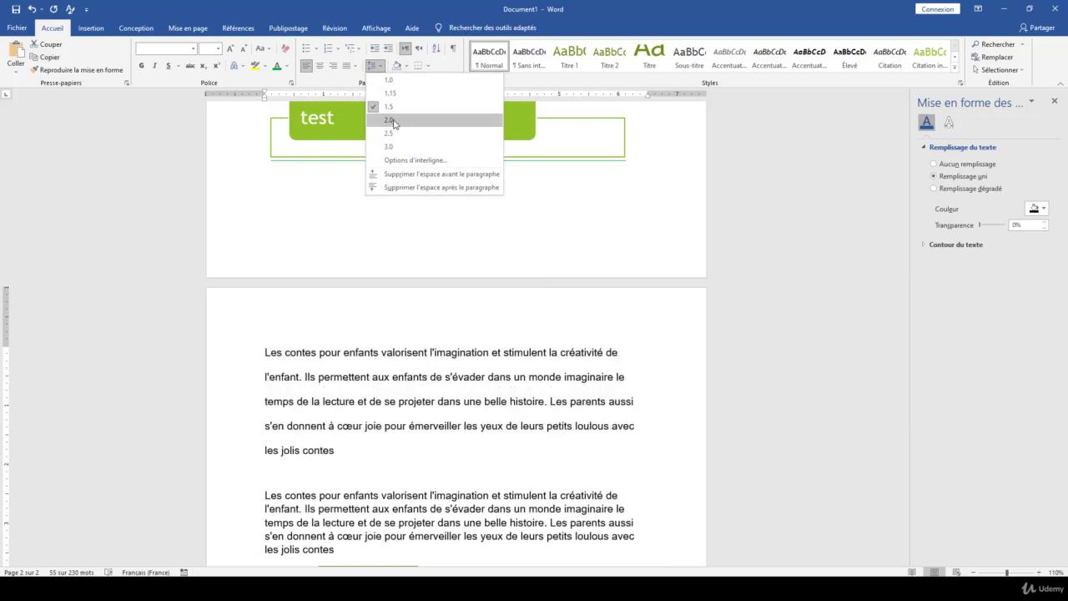
left_click(388, 119)
left_click(372, 67)
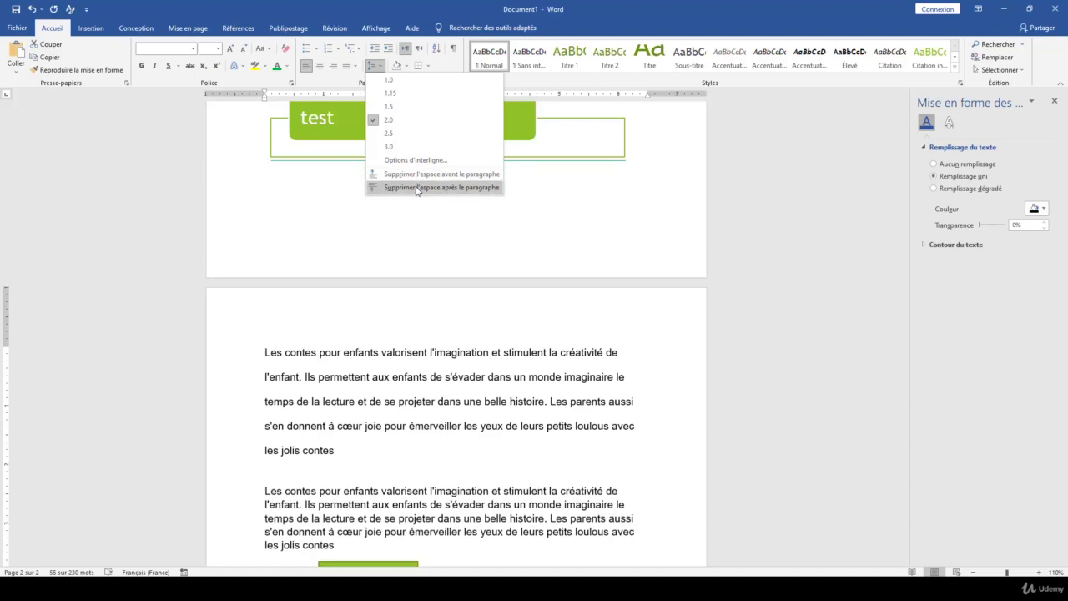
left_click(417, 188)
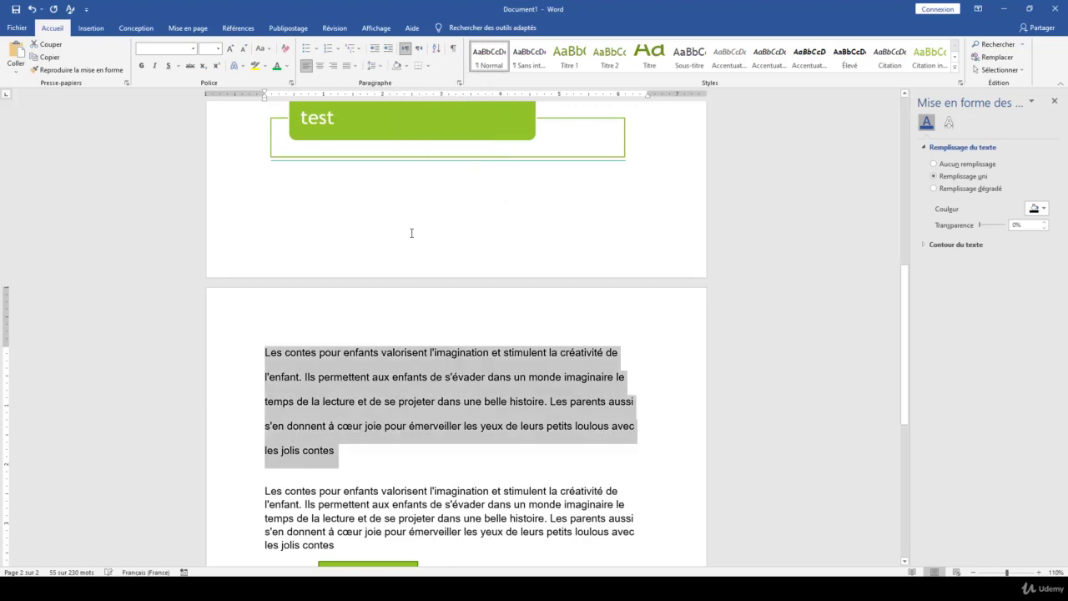
- Insert an empty paragraph after the first paragraph on page 2, following "les jolis contes"
left_click(278, 483)
left_click(342, 453)
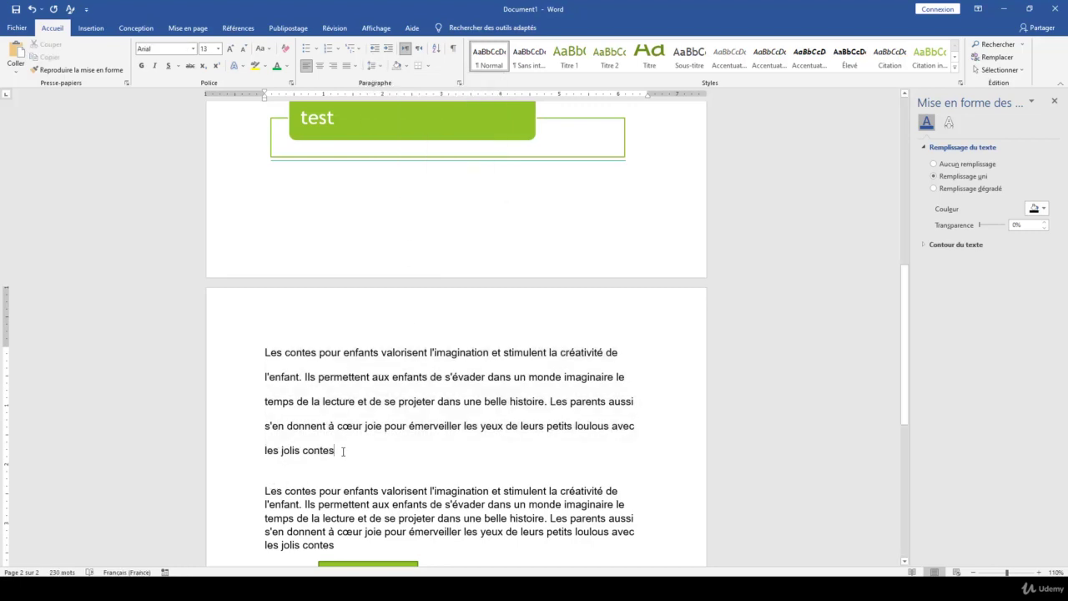
key("Return")
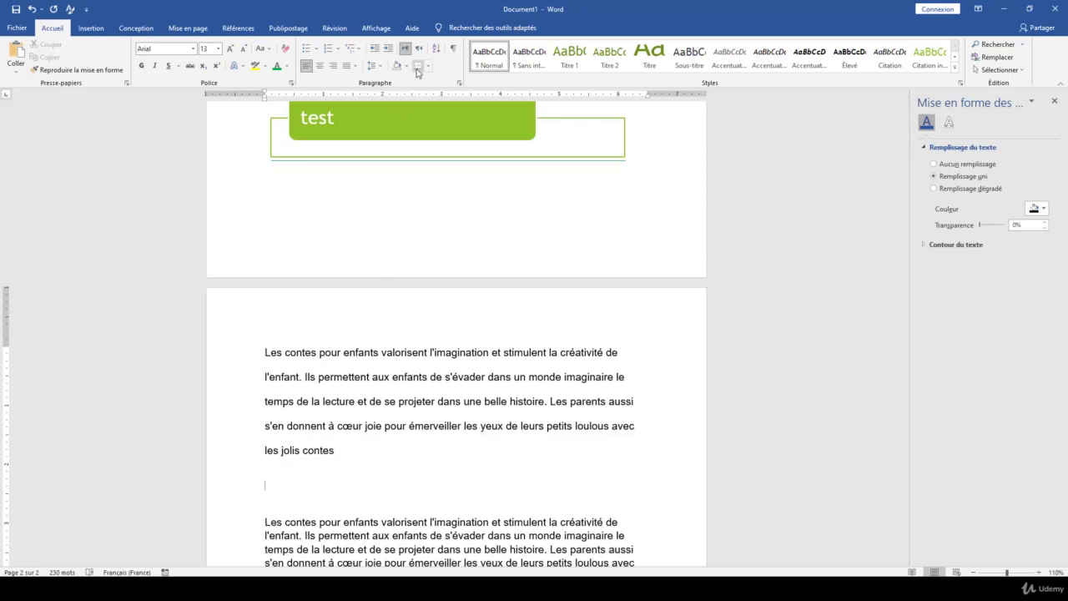
left_click(384, 70)
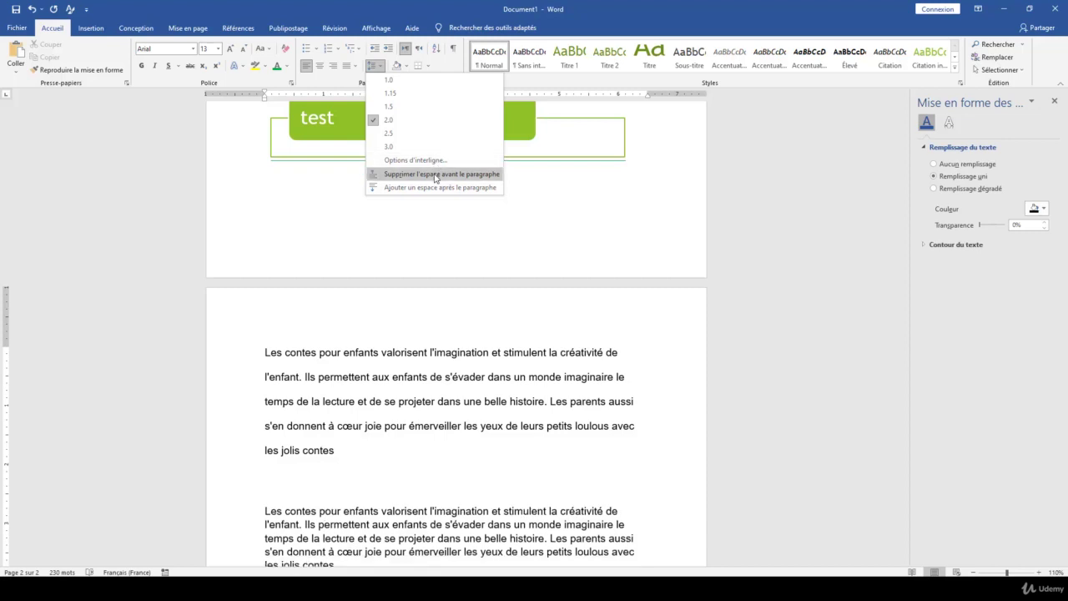
left_click(422, 351)
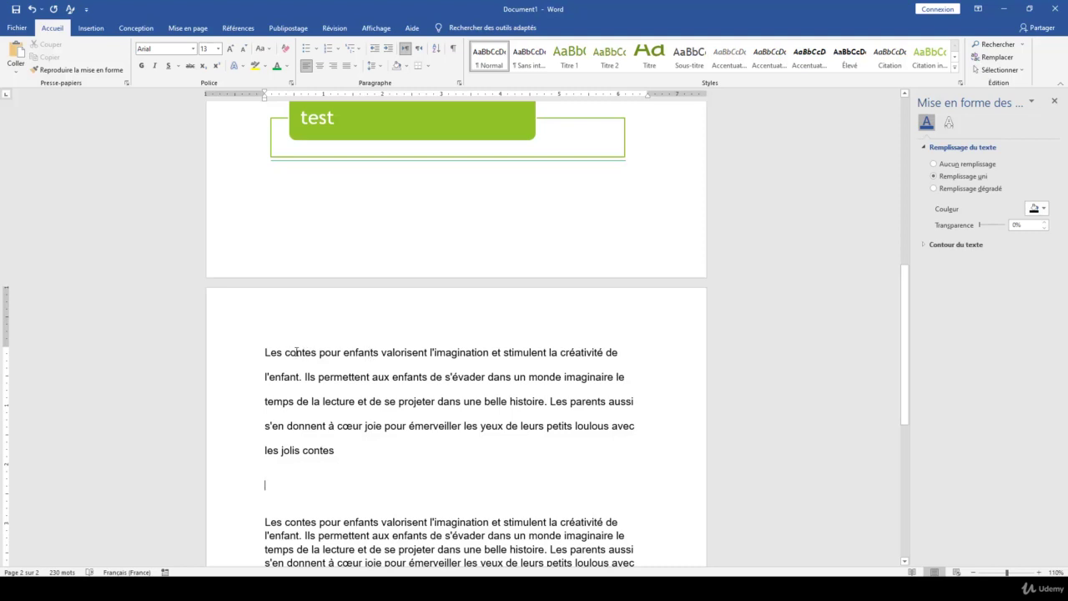
- Remove the space between "contes" and "pour" in the paragraph's first line and format "pour" as subscript
left_click_drag(338, 351, 288, 353)
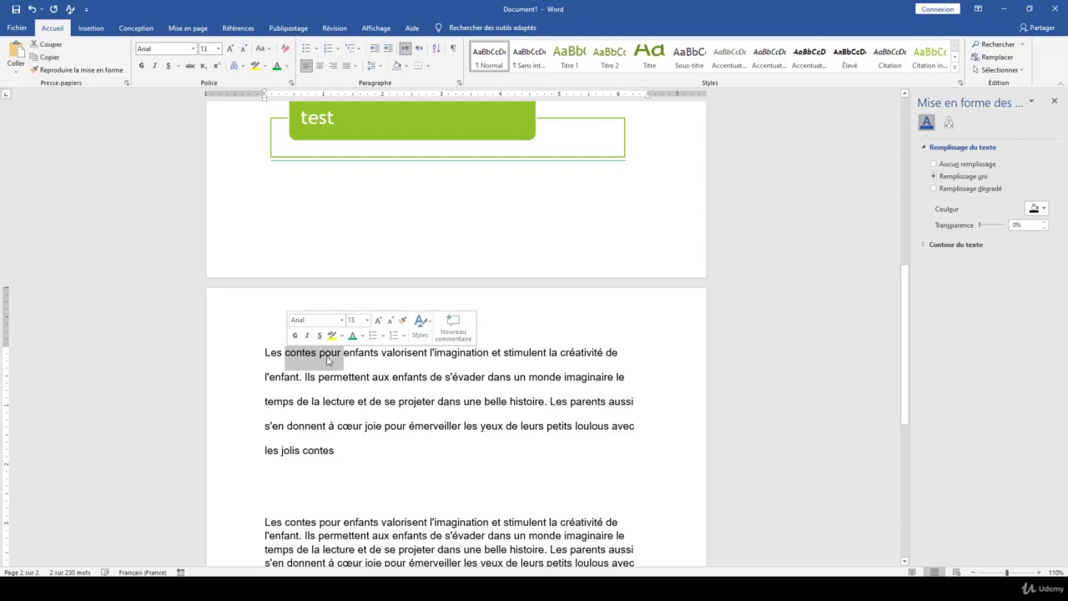
left_click(294, 352)
key("BackSpace")
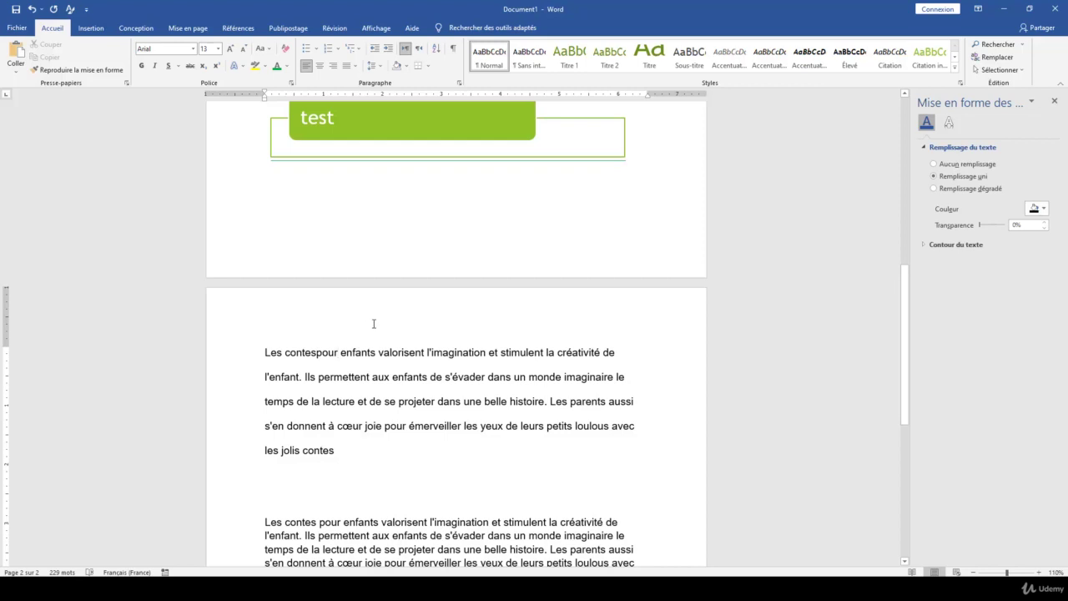
left_click_drag(338, 352, 315, 353)
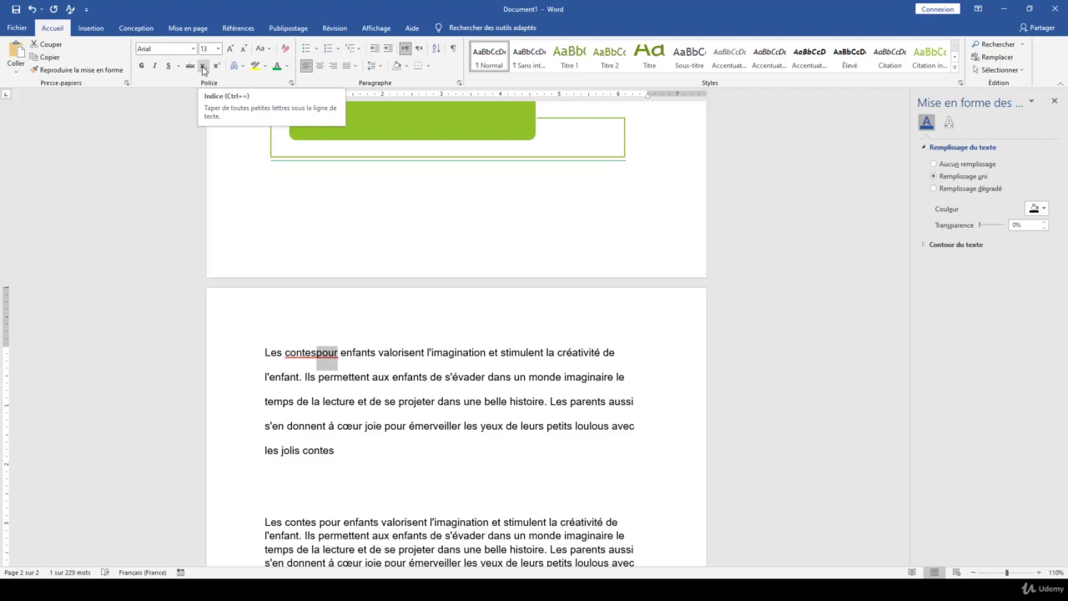
left_click(202, 67)
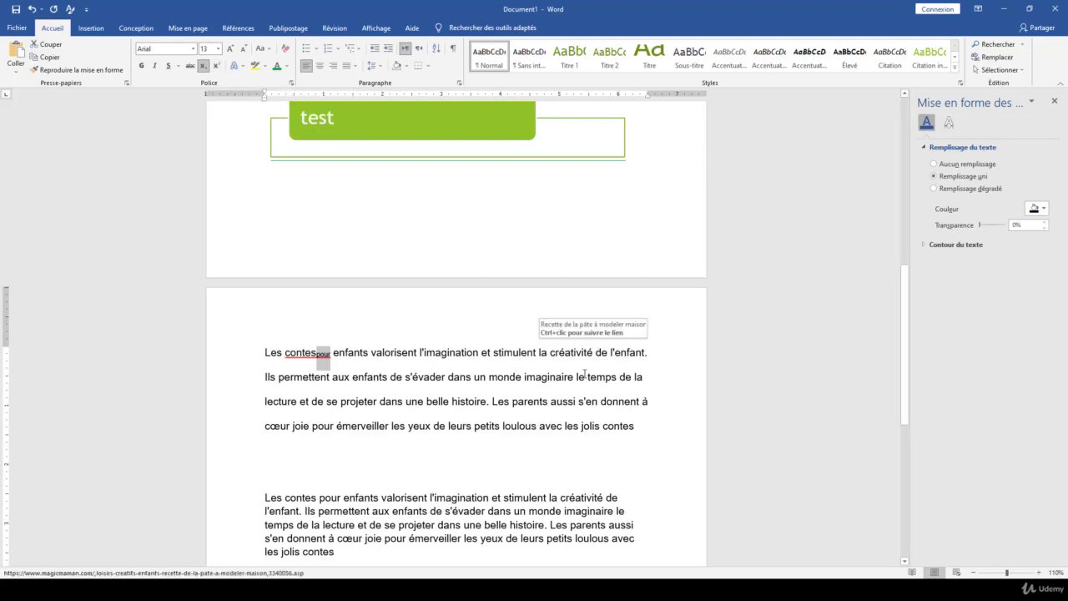
- Remove the space between "monde" and "imaginaire" in the first paragraph on page 2 and try superscript formatting on "imaginaire"
left_click(524, 377)
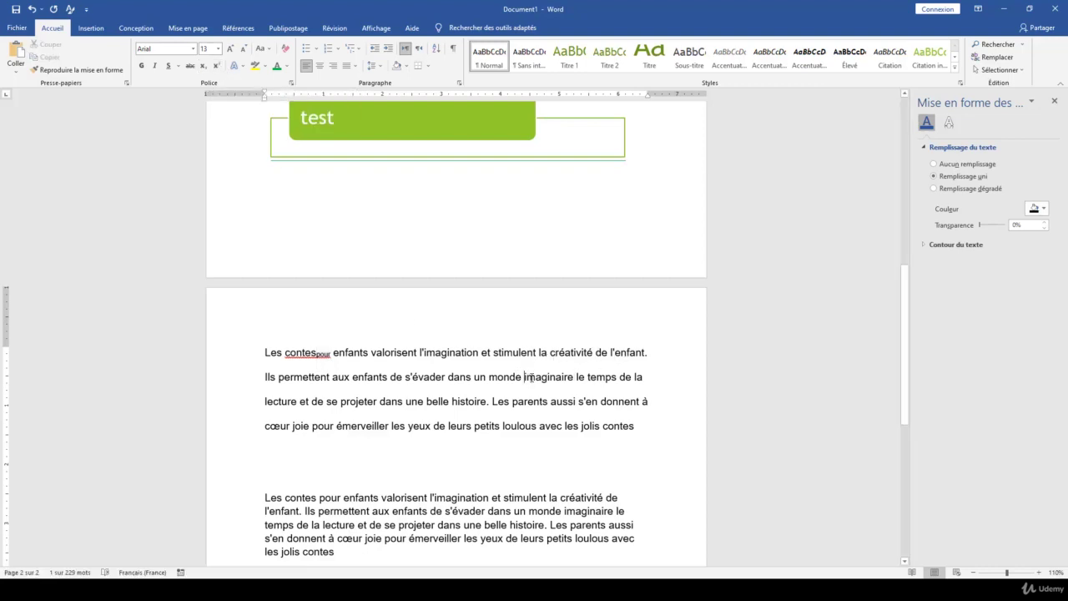
key("BackSpace")
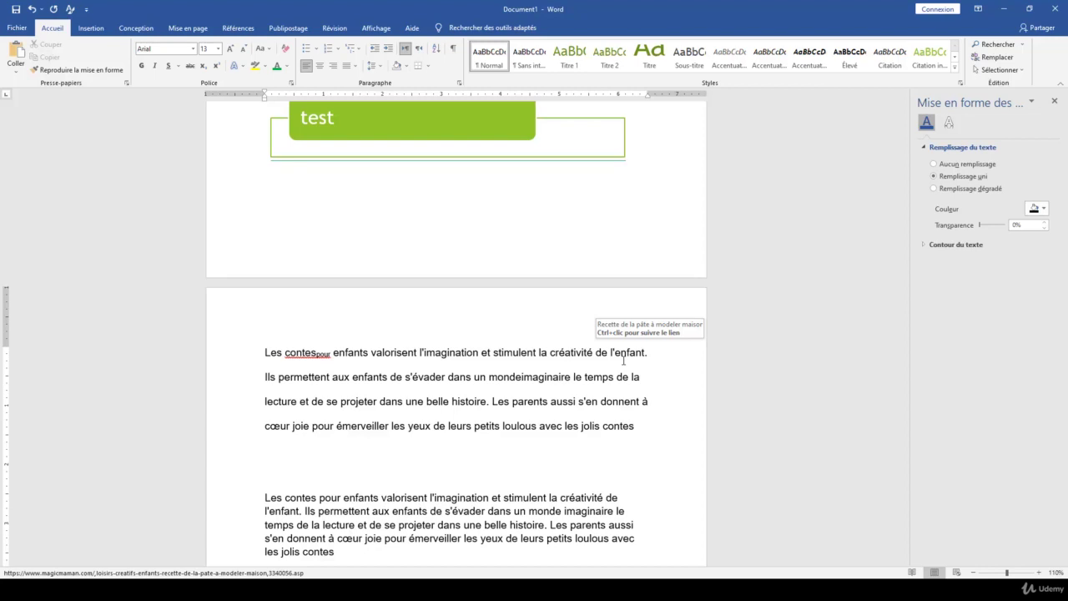
key("shift+Left")
key("shift+Left")
key("shift+Left")
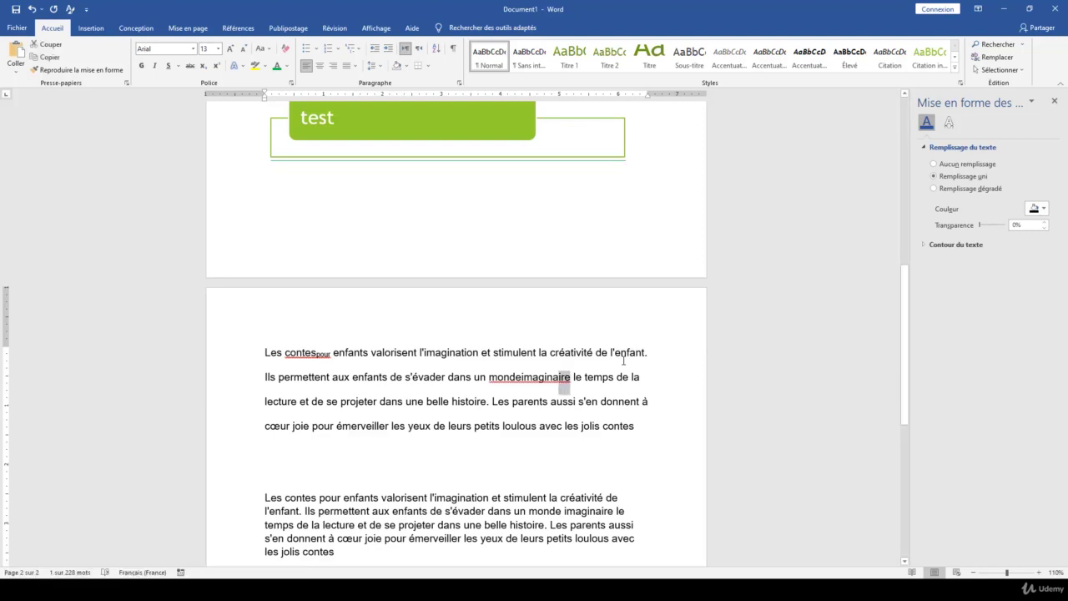
key("shift+Left")
key("shift+Left")
key("shift+Left")
key("shift+Left")
key("shift+Left")
key("shift+Left")
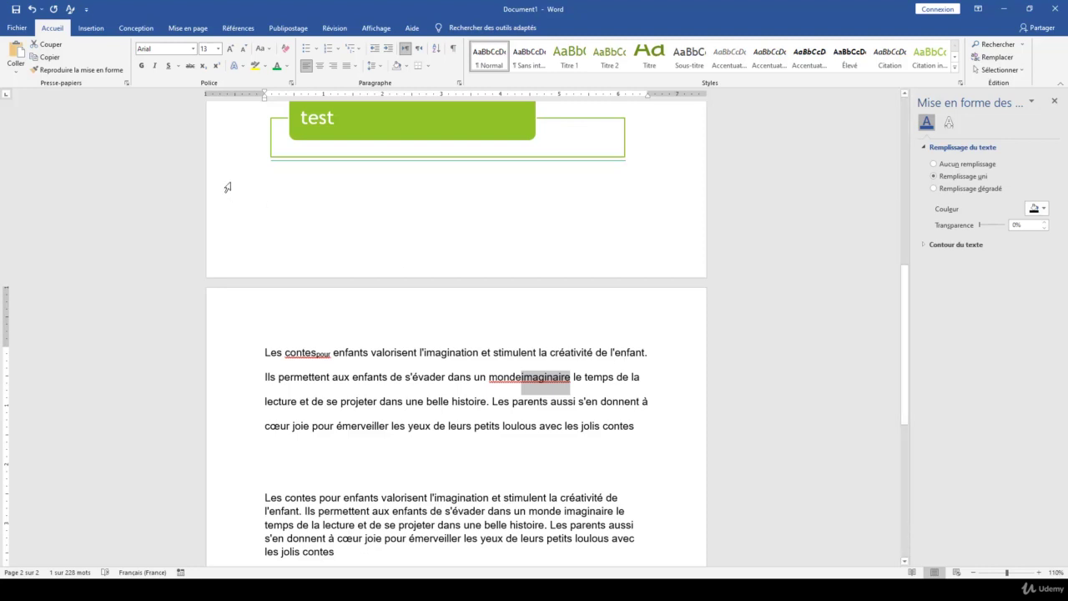
left_click(216, 66)
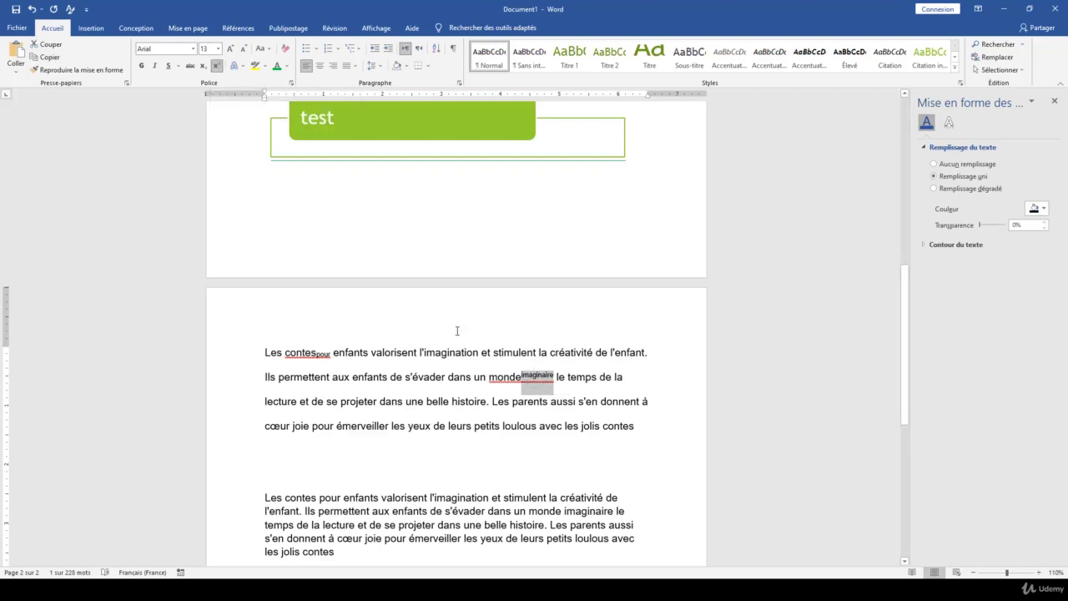
left_click(216, 65)
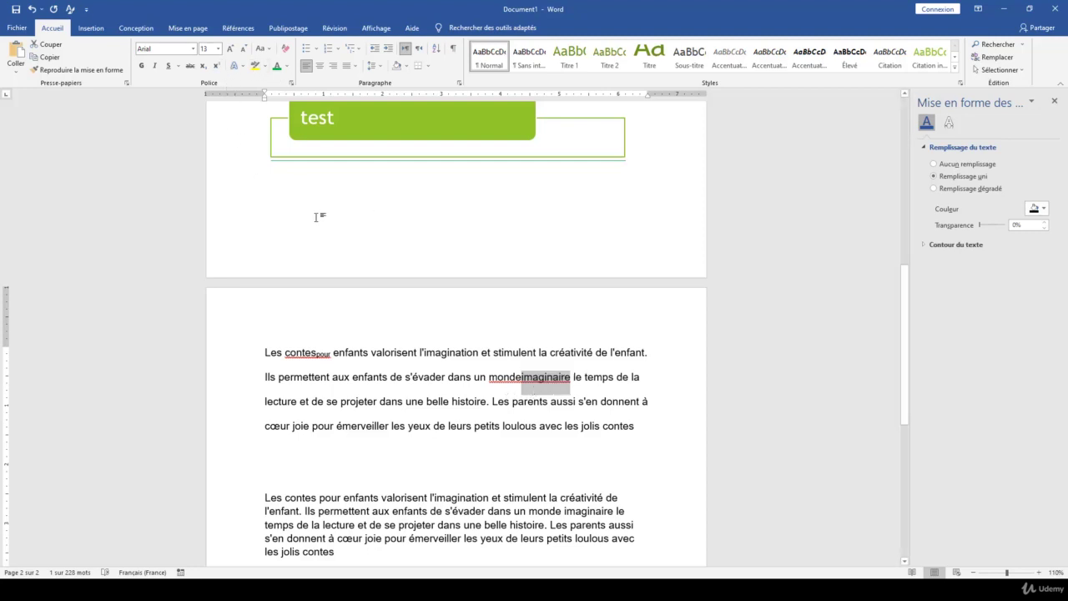
- Remove the subscript from "pour" in the first line and replace the word with "2" directly after "contes"
left_click(326, 353)
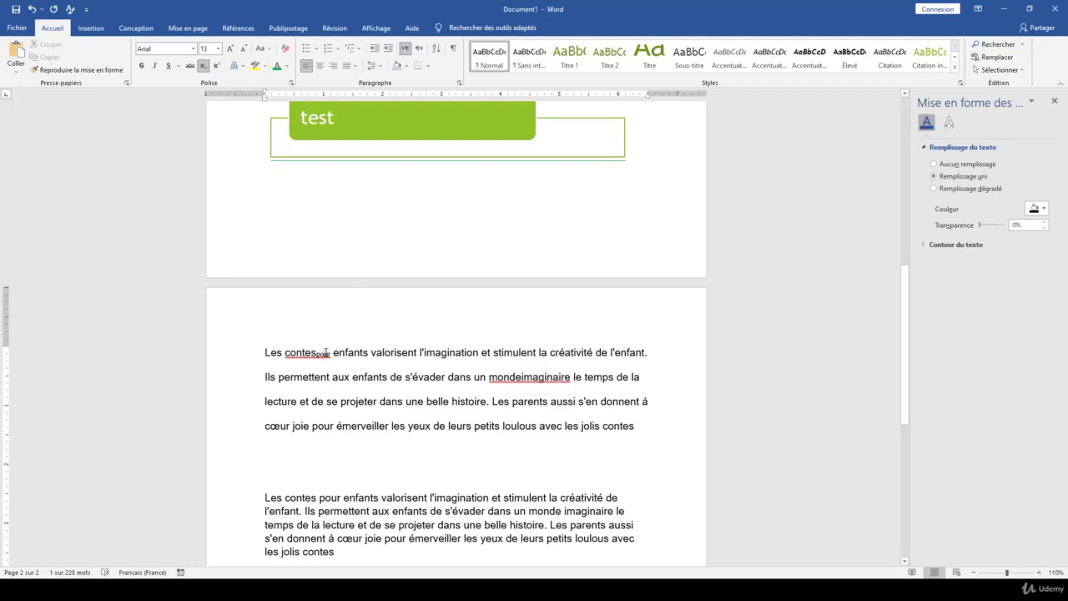
left_click(202, 65)
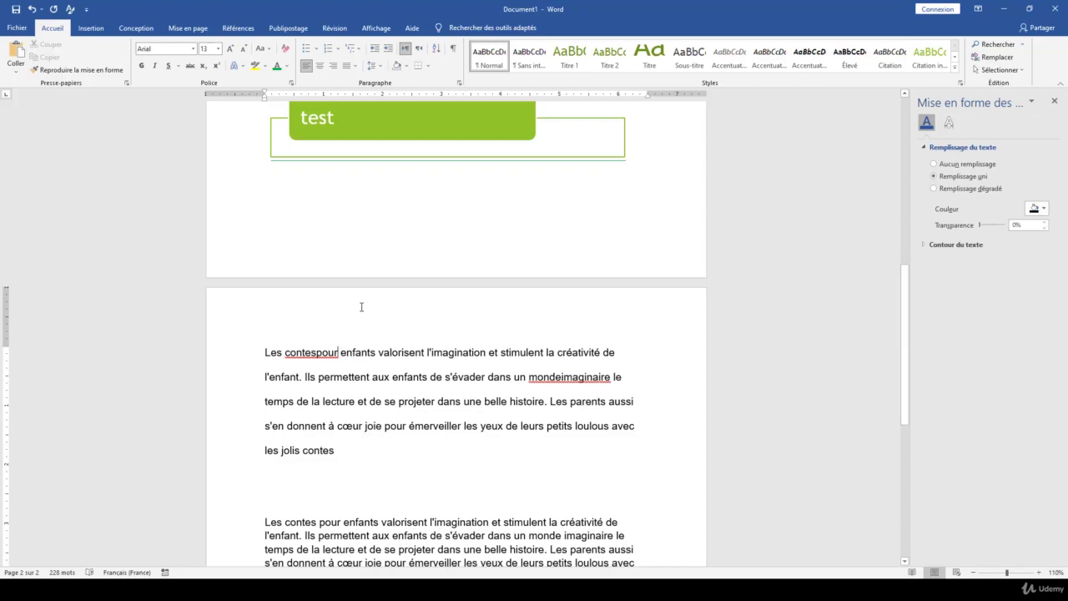
key("BackSpace")
key("BackSpace")
key("BackSpace")
key("BackSpace")
type("2")
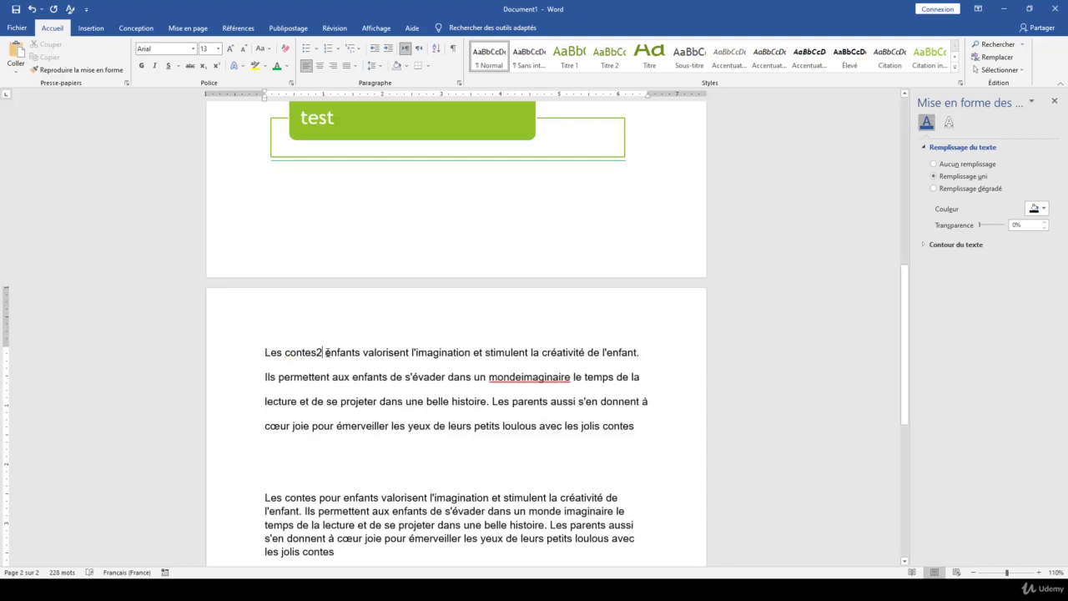
- Try subscript on the "2" after "contes", settle on superscript, and restore the space between "monde" and "imaginaire"
left_click_drag(325, 352, 316, 352)
left_click(203, 66)
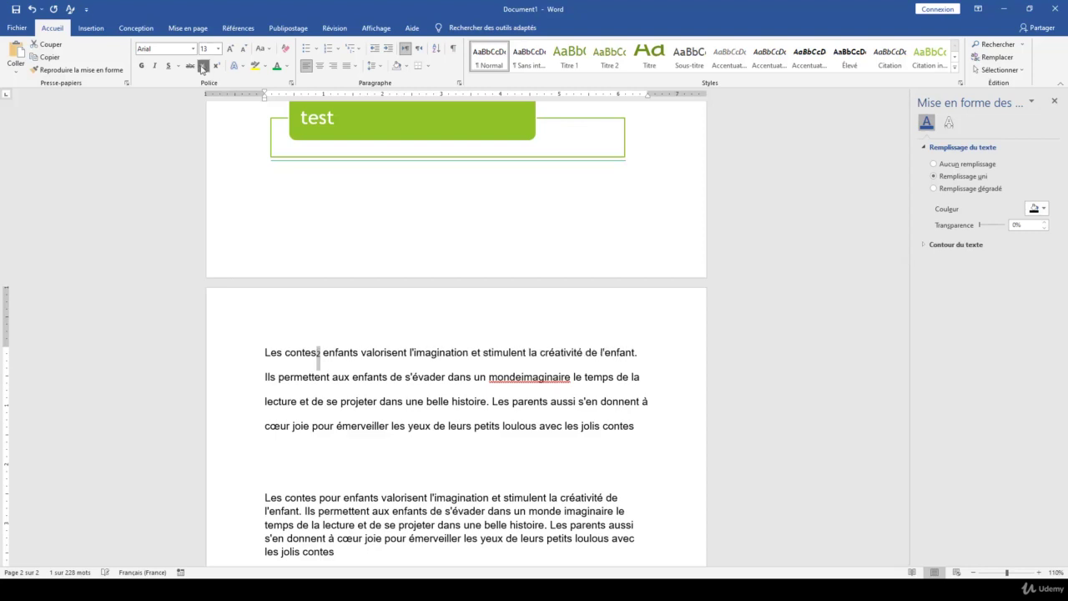
left_click(216, 66)
left_click(393, 354)
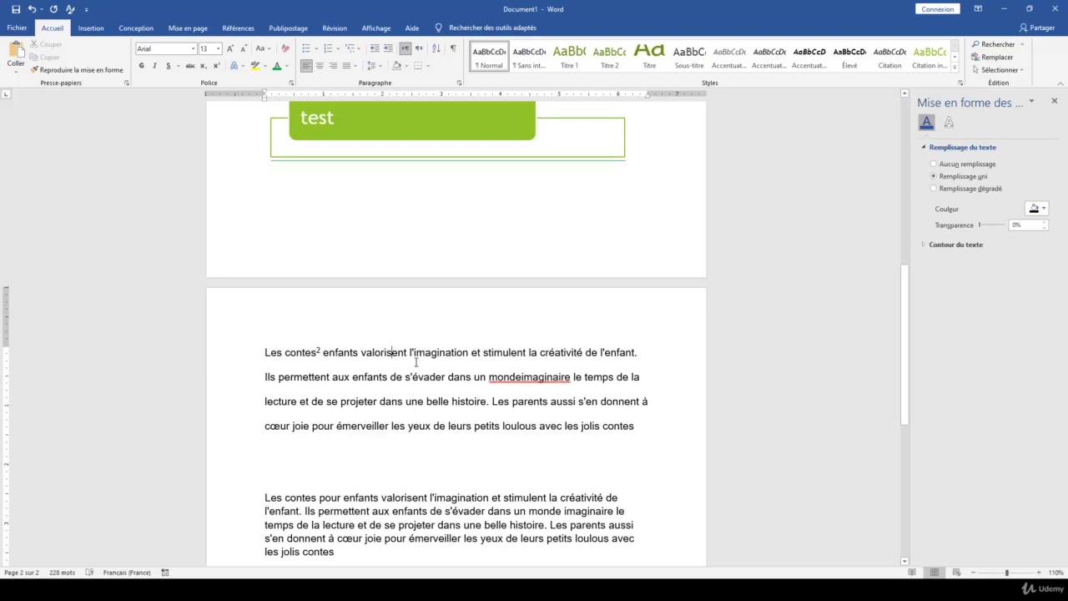
left_click(524, 377)
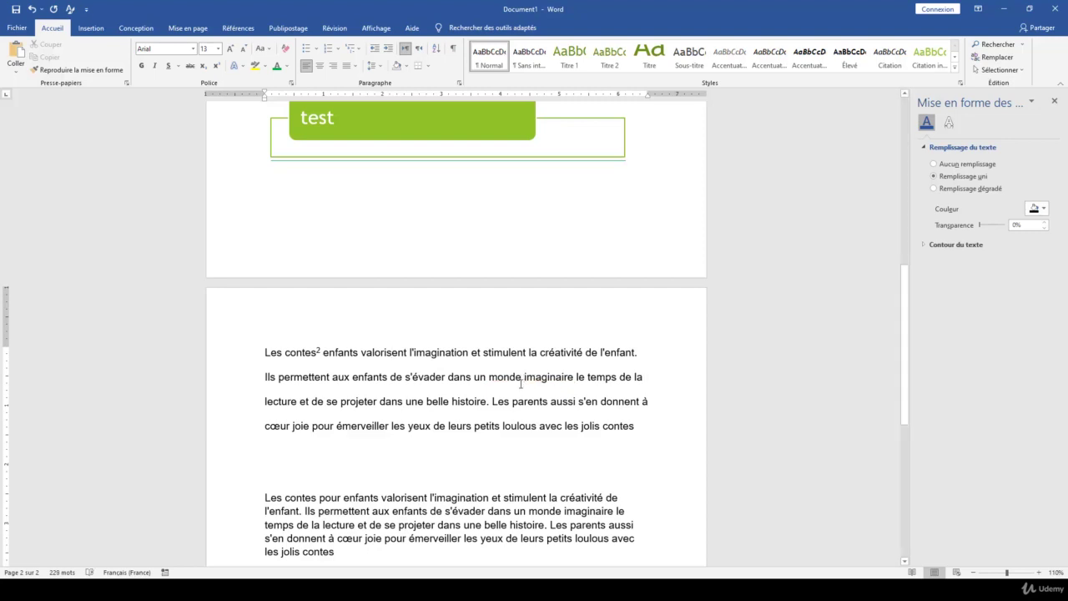
- Expand the character spacing of the whole first paragraph on page 2 by 4.6 pt (Étendu) in the advanced font settings
left_click_drag(634, 427, 264, 350)
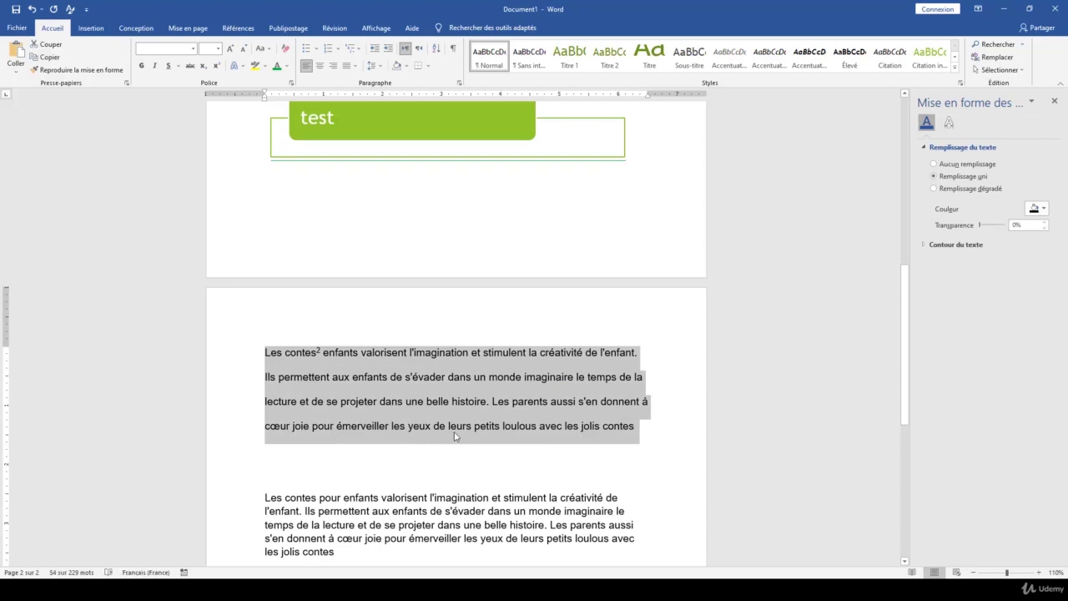
right_click(394, 367)
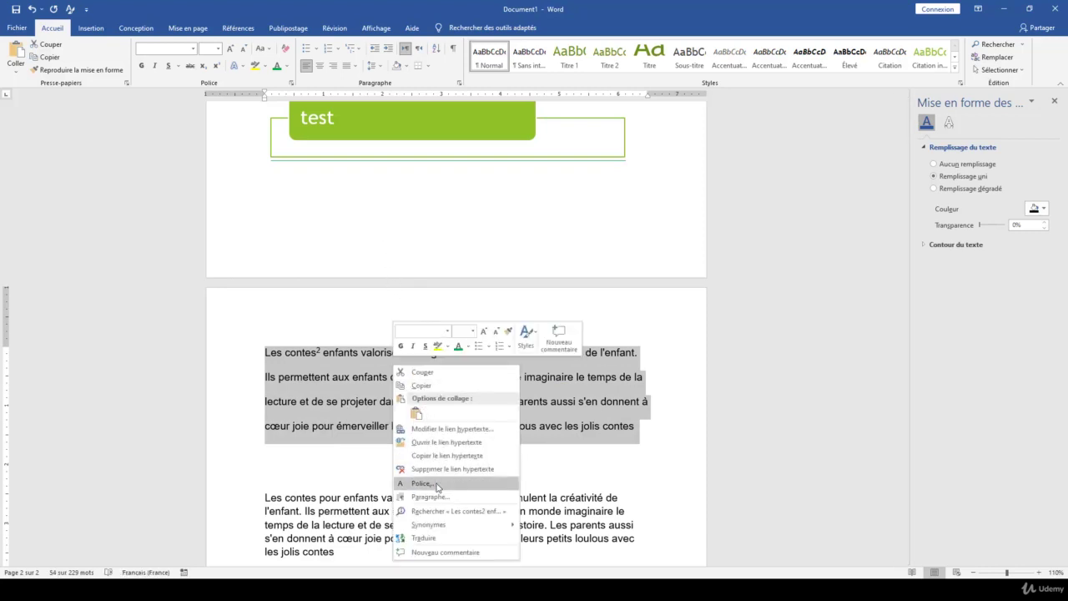
key("Escape")
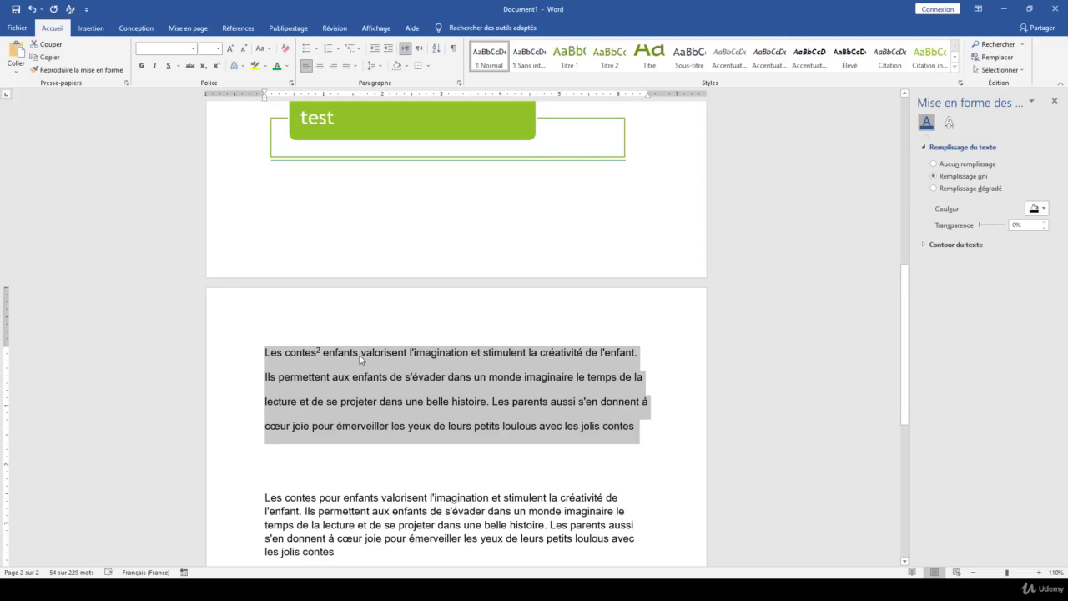
left_click(291, 85)
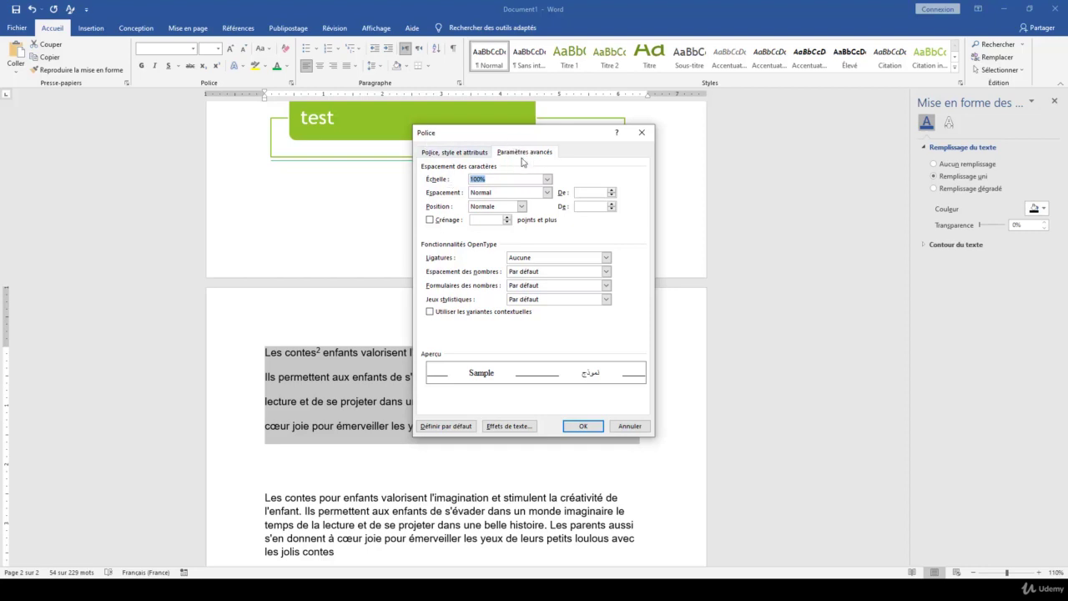
left_click(547, 193)
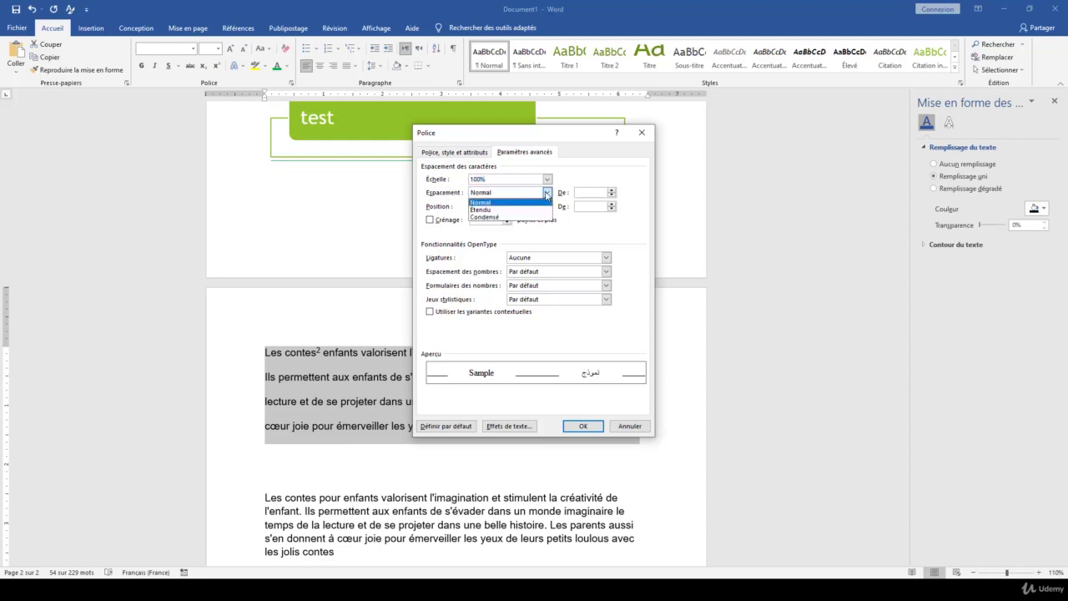
left_click(488, 209)
left_click(613, 190)
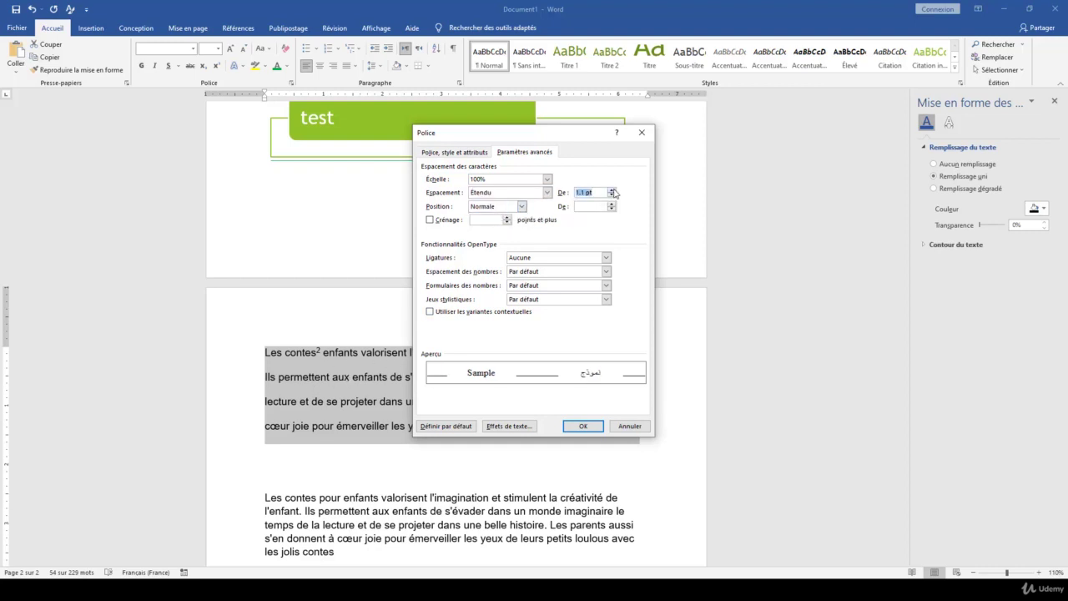
left_click(612, 192)
left_click(579, 427)
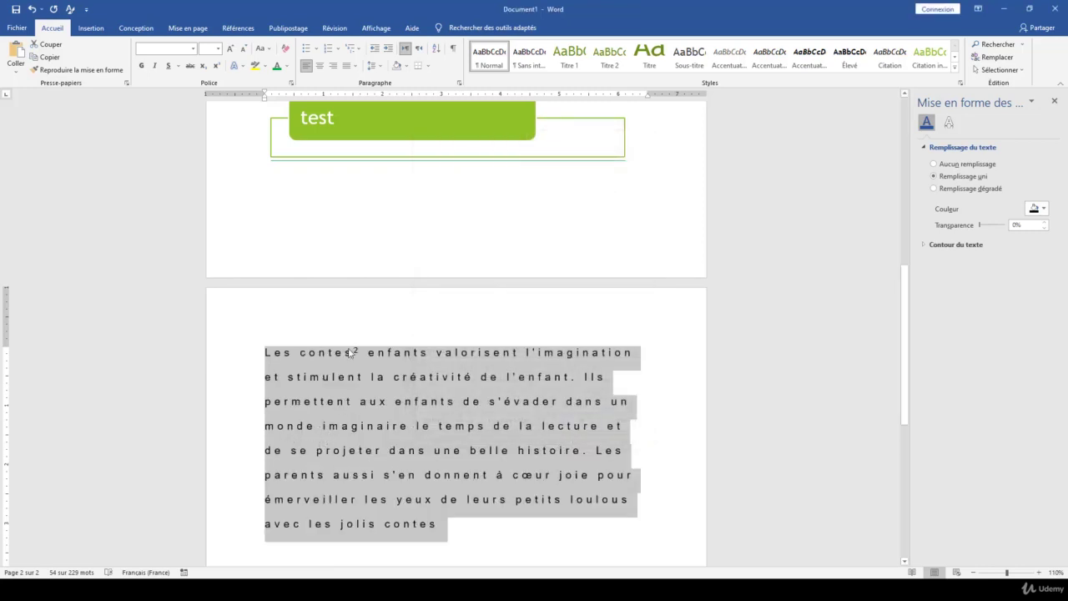
- Change the selected paragraph's character spacing to Condensé by 4 pt and apply it
right_click(396, 372)
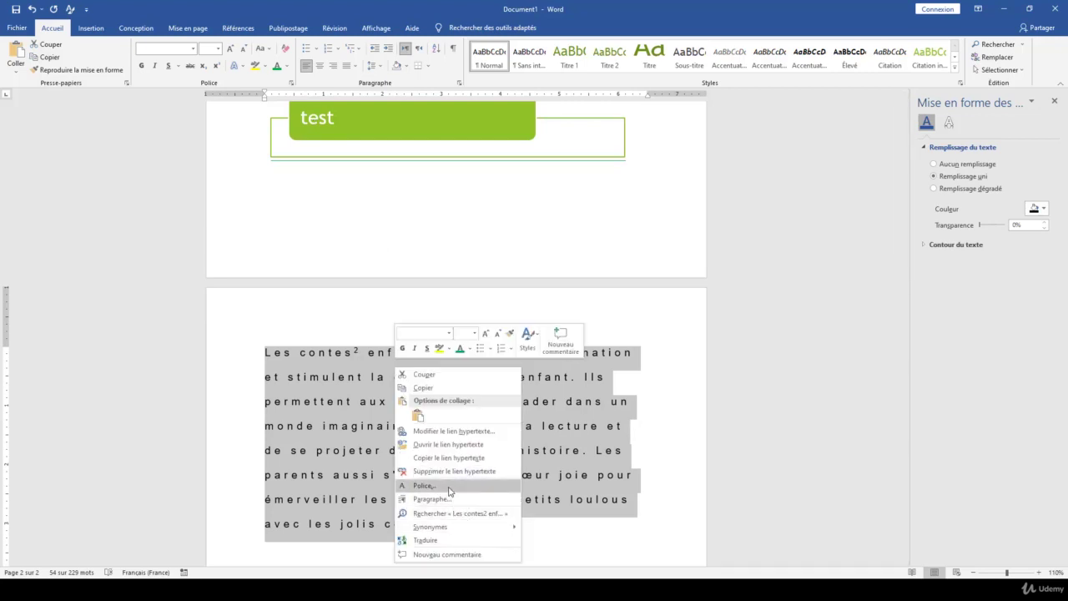
left_click(449, 492)
left_click(547, 193)
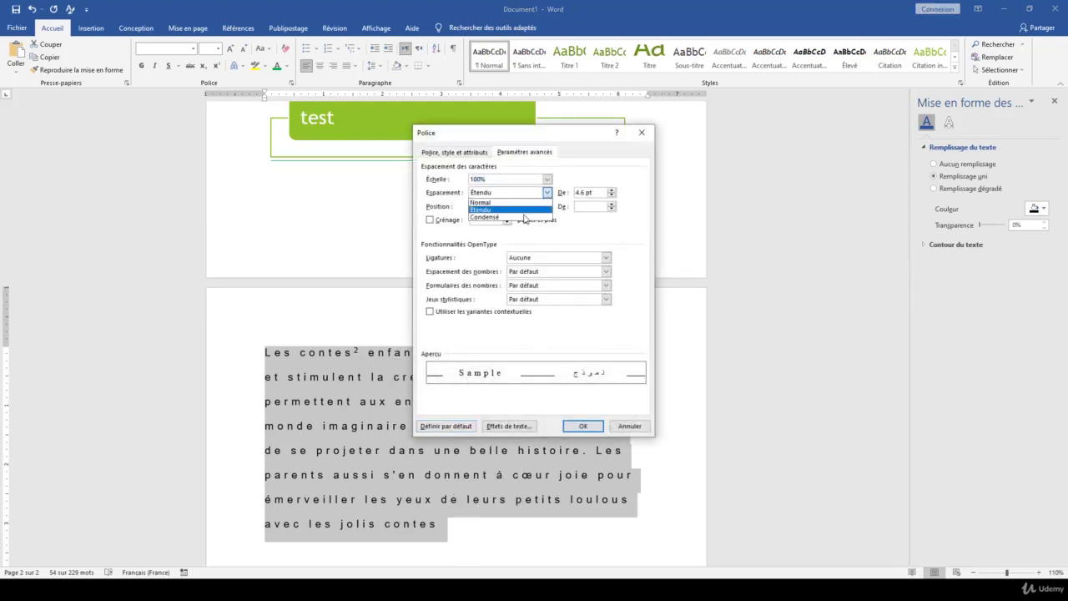
left_click(525, 217)
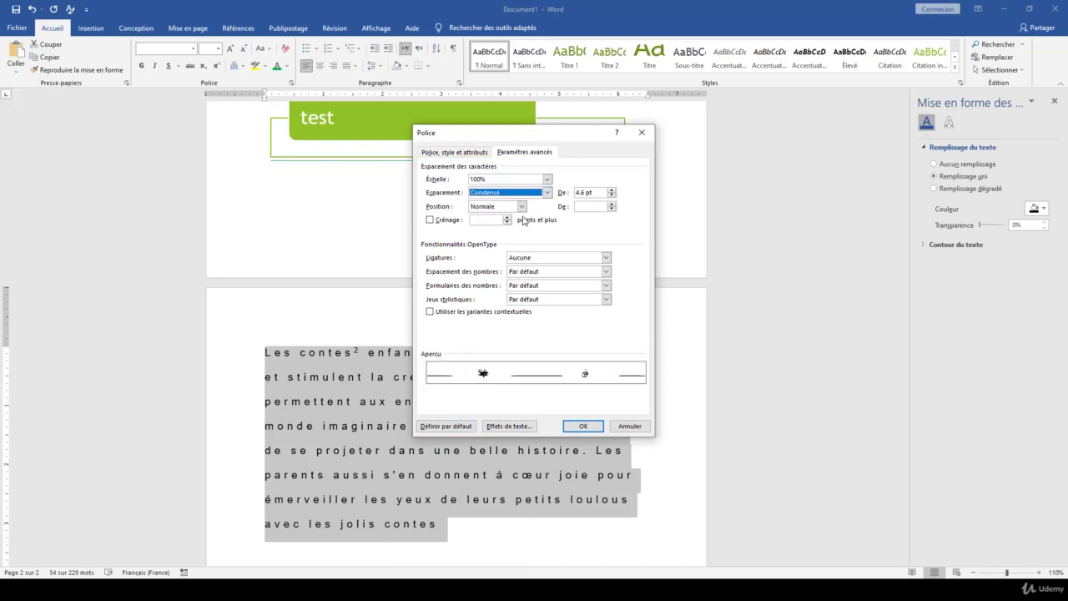
left_click(611, 191)
left_click(611, 191)
left_click(612, 191)
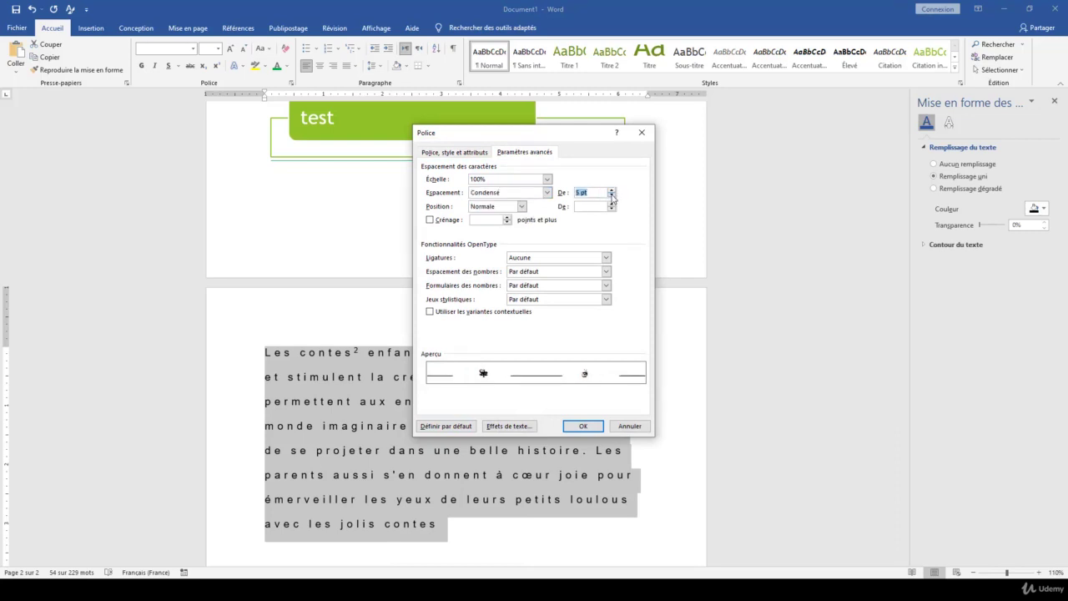
left_click(612, 191)
left_click(611, 192)
left_click(612, 194)
left_click(612, 194)
left_click(612, 195)
left_click(611, 195)
left_click(612, 194)
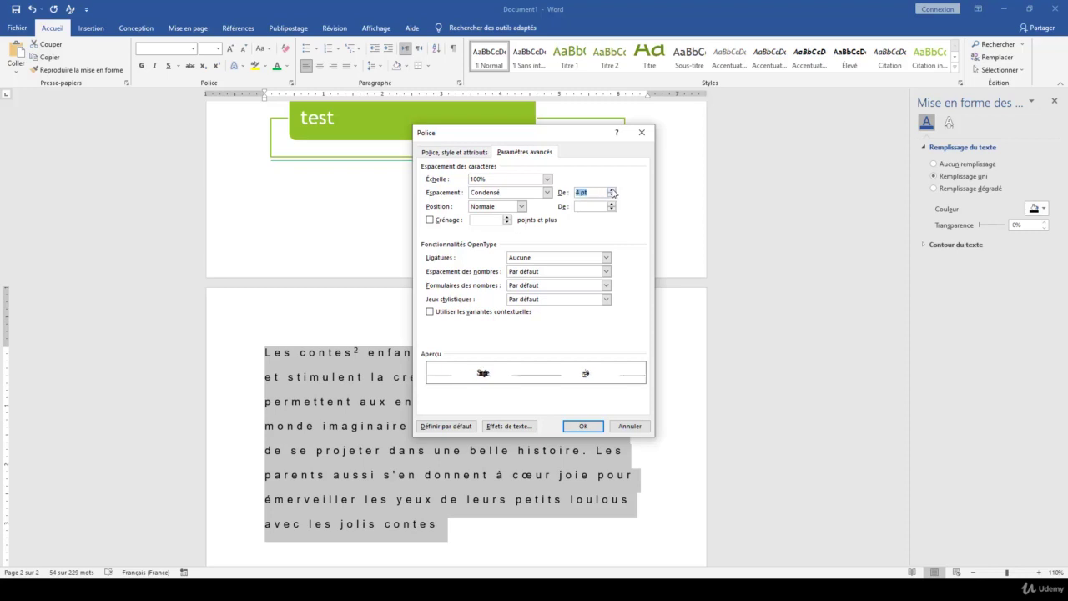
left_click(547, 193)
left_click(546, 194)
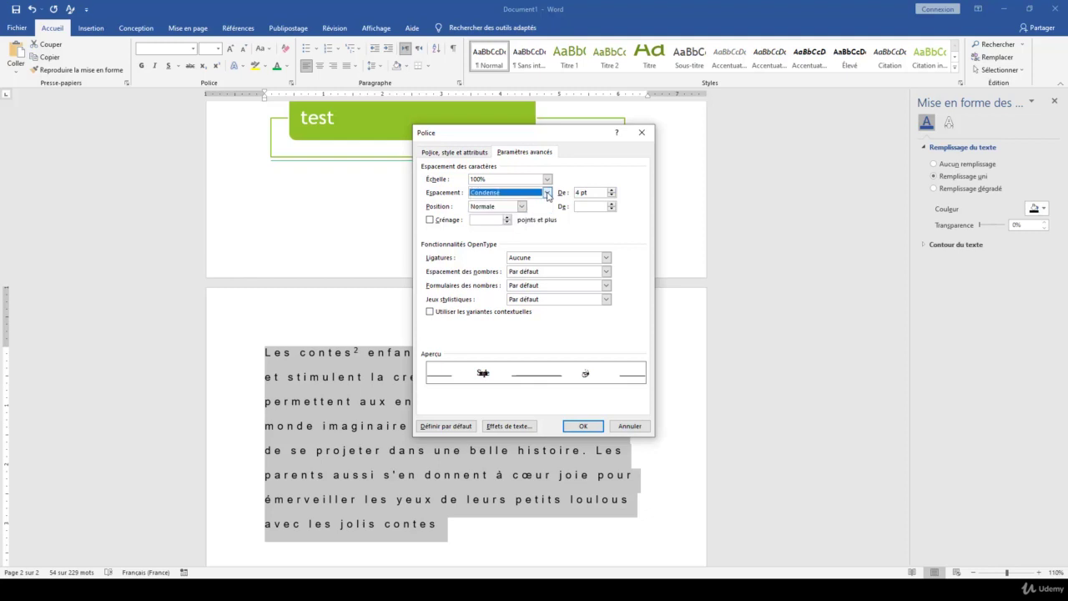
left_click(583, 425)
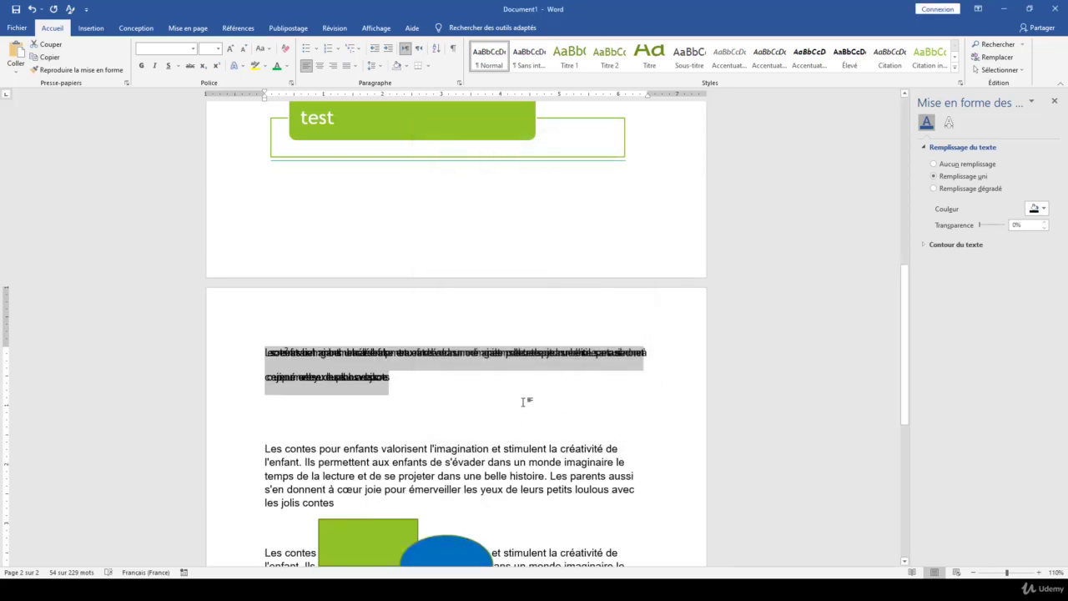